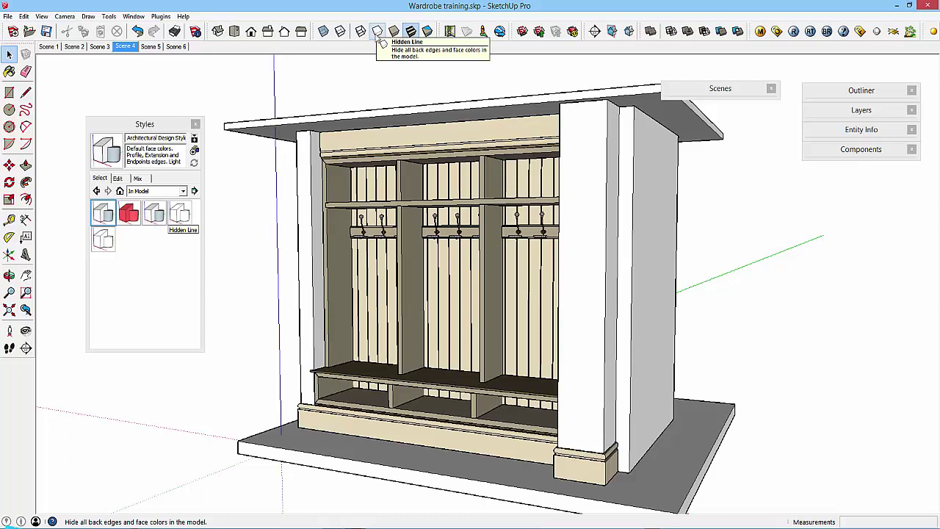
- Apply Hidden Line, compare Hidden Line not cut, then return to Hidden Line with the section cut
{"action": "left_click", "coordinate": [180, 214]}
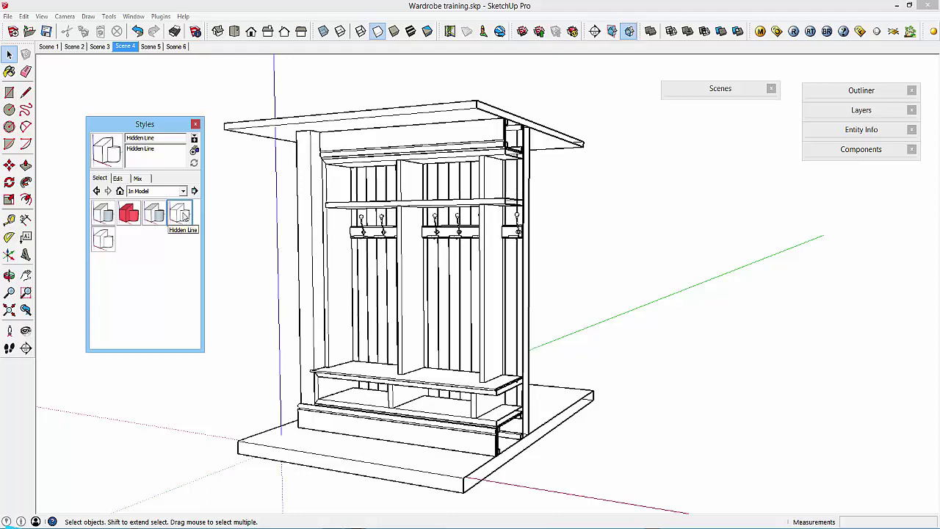
{"action": "left_click", "coordinate": [105, 242]}
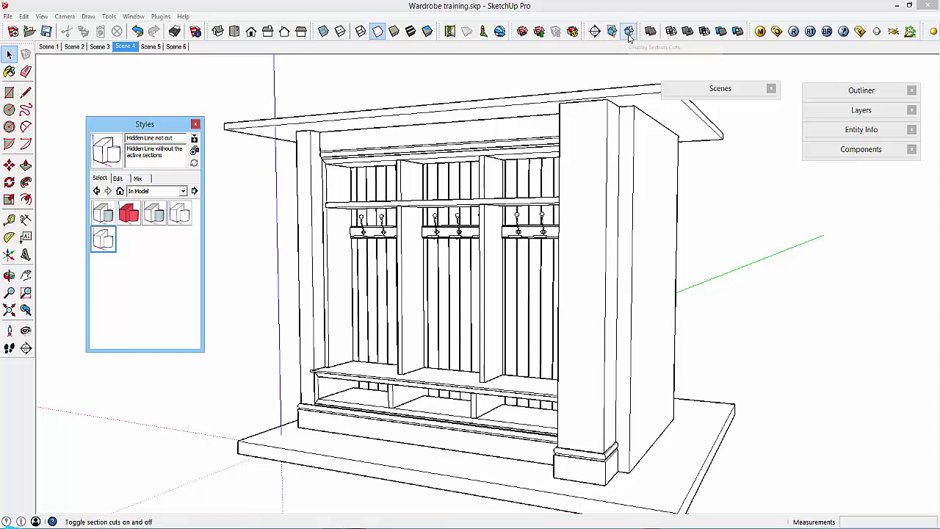
{"action": "left_click", "coordinate": [181, 216]}
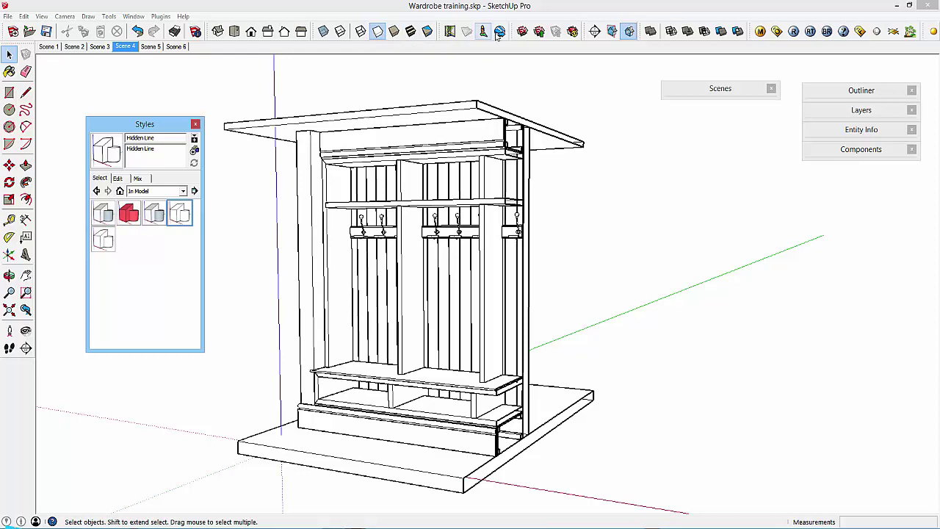
- Step through Scenes 1 to 4: side view, right-side section, front elevation and shaded perspective
{"action": "left_click", "coordinate": [55, 47]}
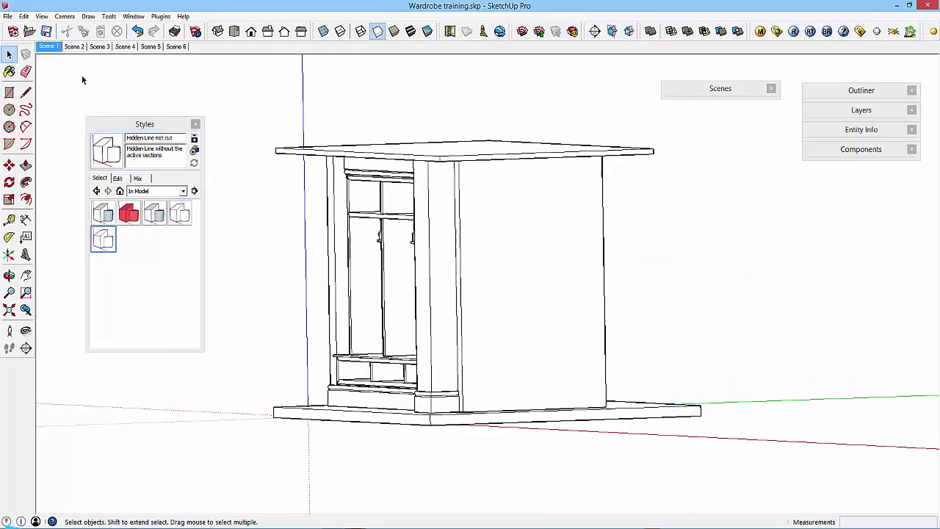
{"action": "left_click", "coordinate": [46, 50]}
{"action": "left_click", "coordinate": [76, 50]}
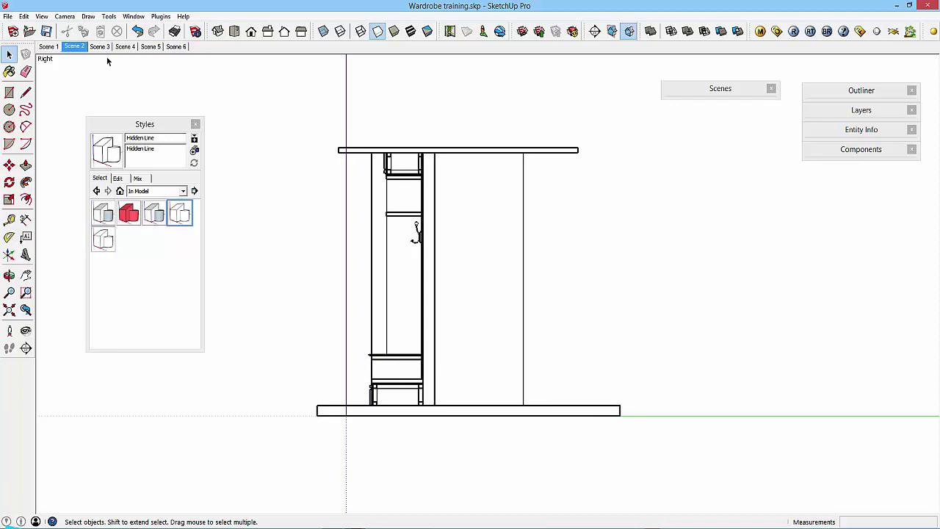
{"action": "left_click", "coordinate": [100, 47]}
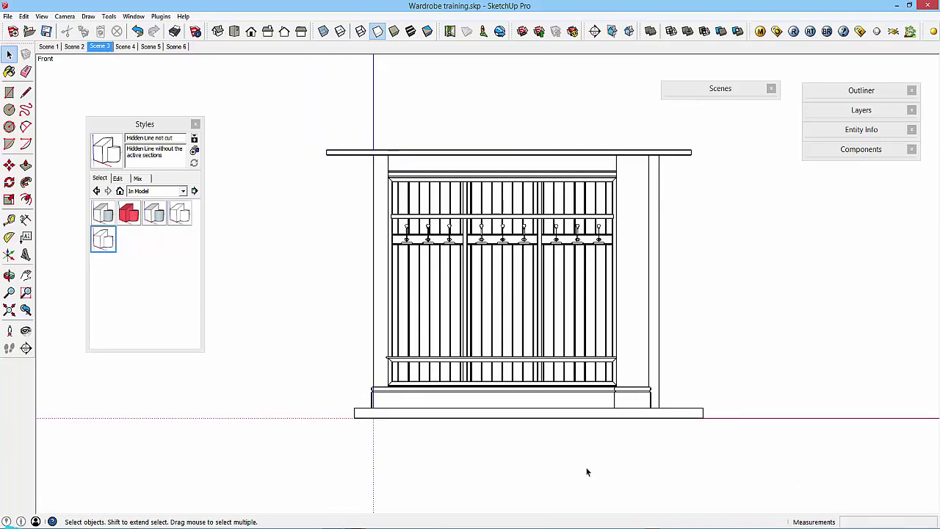
{"action": "left_click", "coordinate": [125, 47]}
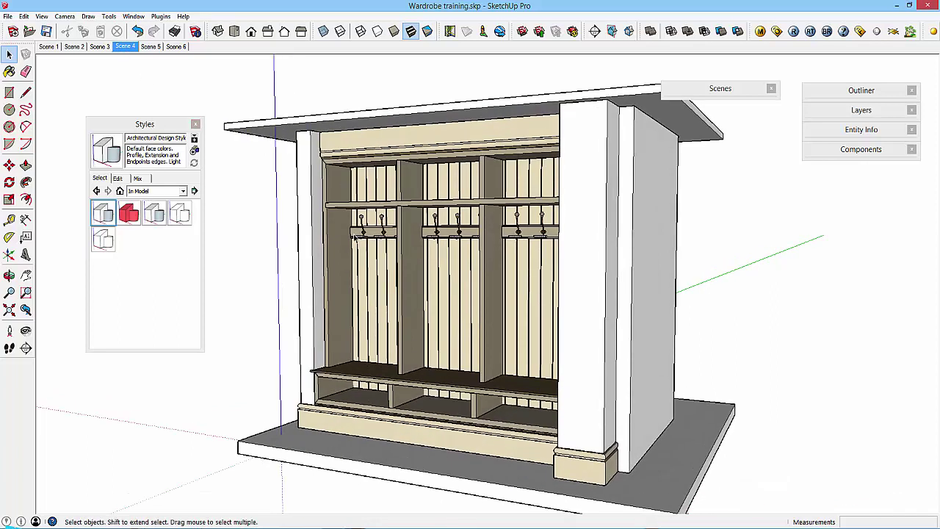
- Confirm the camera uses Perspective projection and switch to Scene 5, the hook close-up
{"action": "left_click", "coordinate": [65, 16]}
{"action": "left_click", "coordinate": [44, 73]}
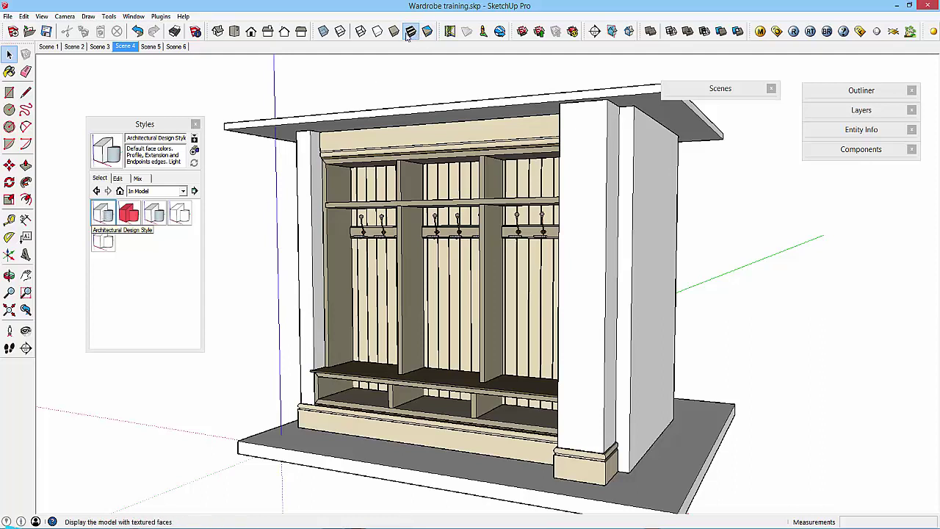
{"action": "left_click", "coordinate": [151, 46]}
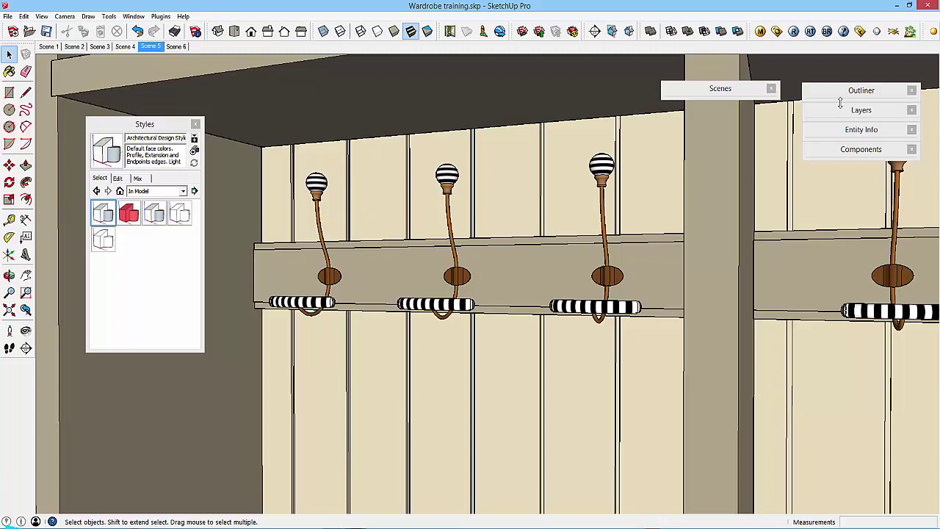
- Open and close the Materials panel, then orbit to a more frontal view of the hook rail
{"action": "left_click", "coordinate": [133, 21]}
{"action": "left_click", "coordinate": [74, 51]}
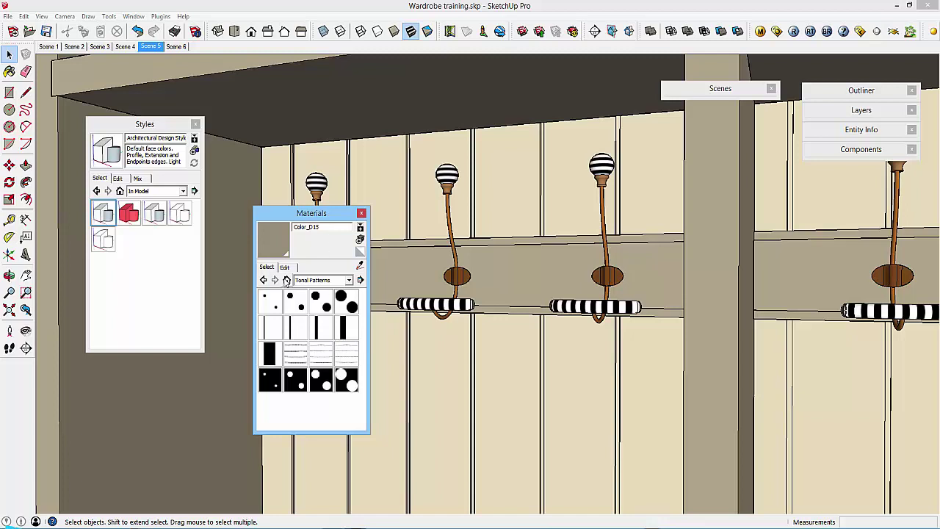
{"action": "left_click", "coordinate": [360, 214]}
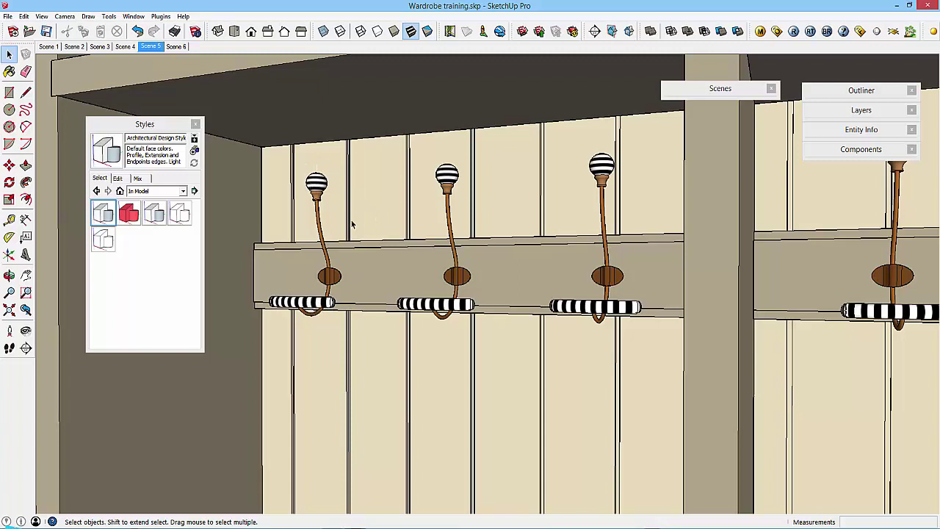
{"action": "middle_click_drag", "start_coordinate": [304, 194], "coordinate": [514, 263]}
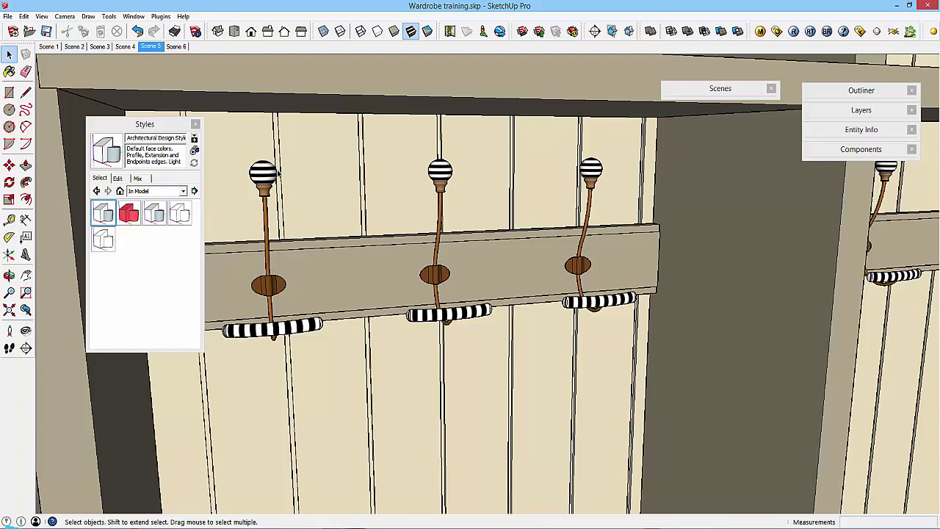
{"action": "middle_click_drag", "start_coordinate": [379, 213], "coordinate": [307, 170]}
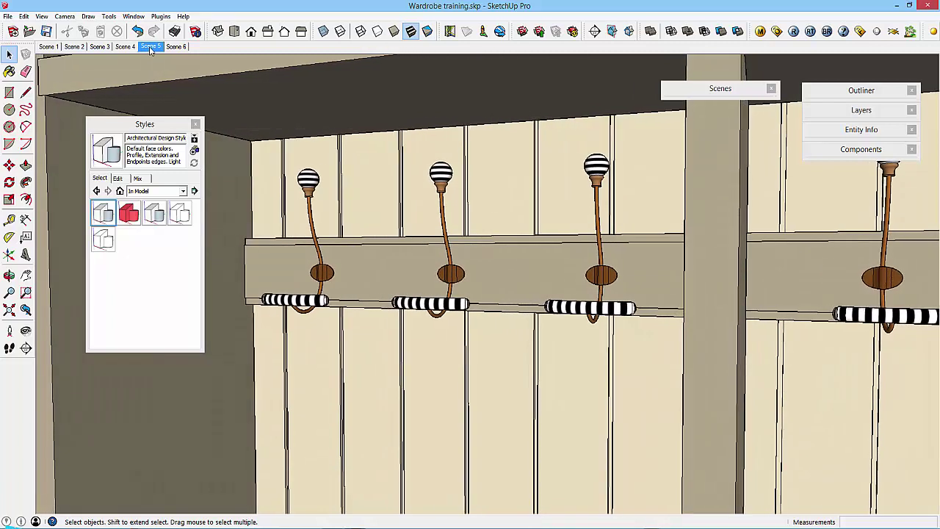
- Switch to Scene 6, compare Hidden Line not cut, then restore Scene 6's section-cut top plan
{"action": "left_click", "coordinate": [179, 47]}
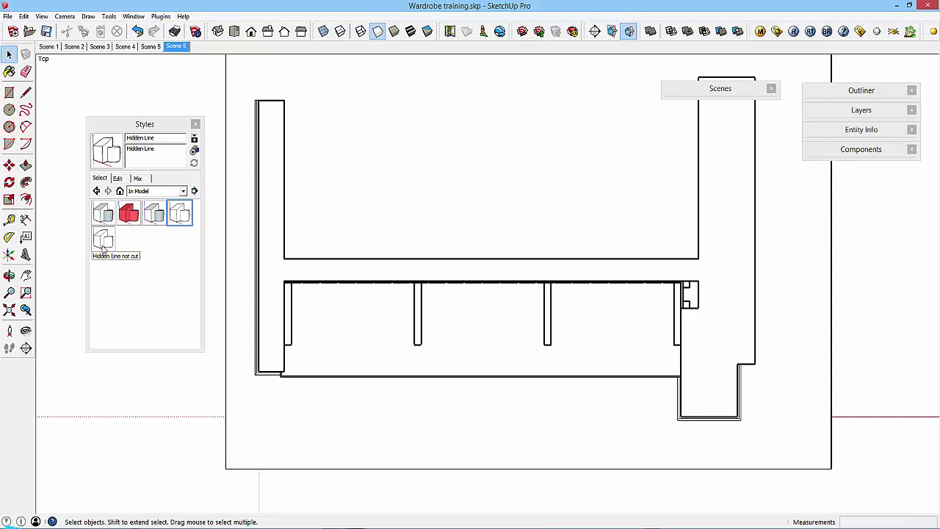
{"action": "left_click", "coordinate": [103, 248]}
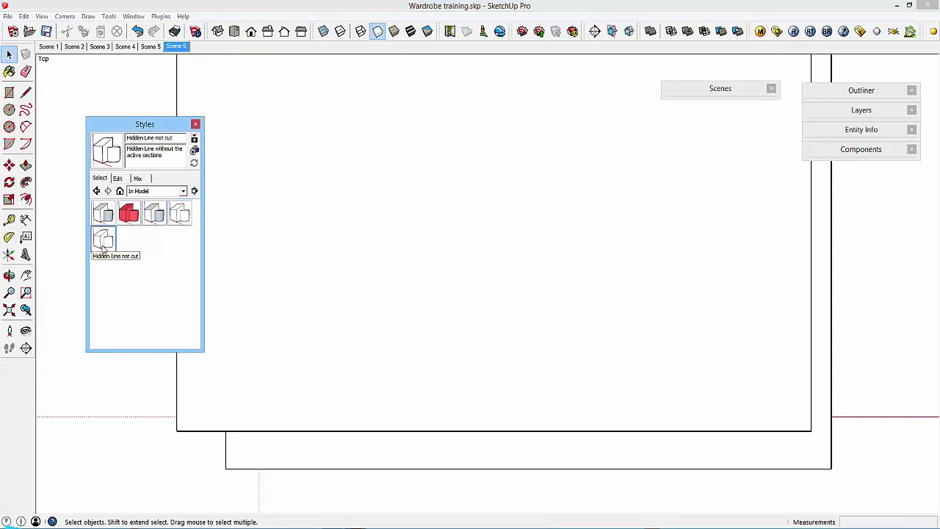
{"action": "left_click", "coordinate": [176, 46]}
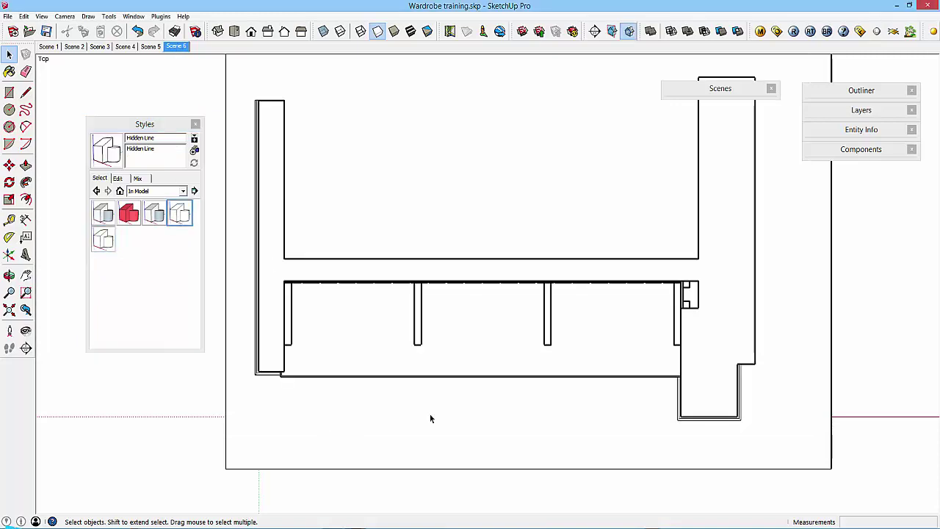
- Send the wardrobe model to LayOut using File > Send to LayOut
{"action": "left_click", "coordinate": [7, 17]}
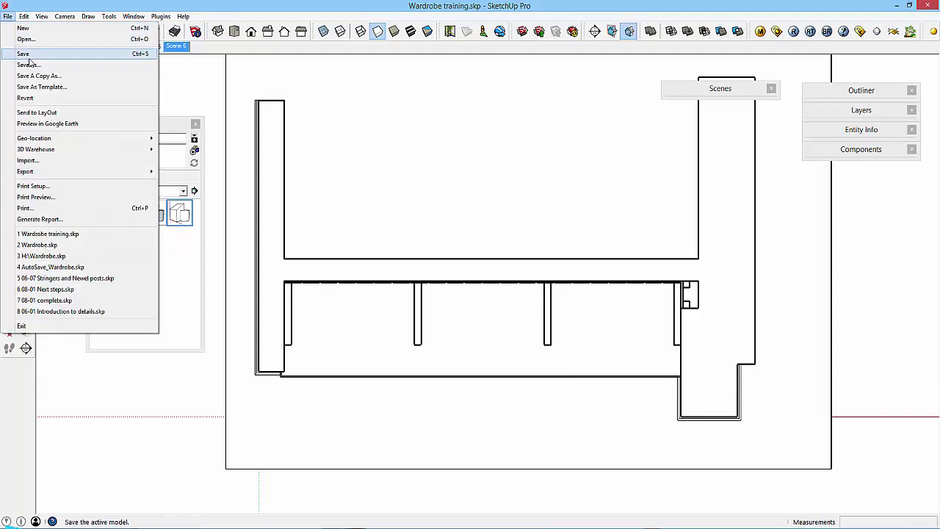
{"action": "left_click", "coordinate": [24, 55]}
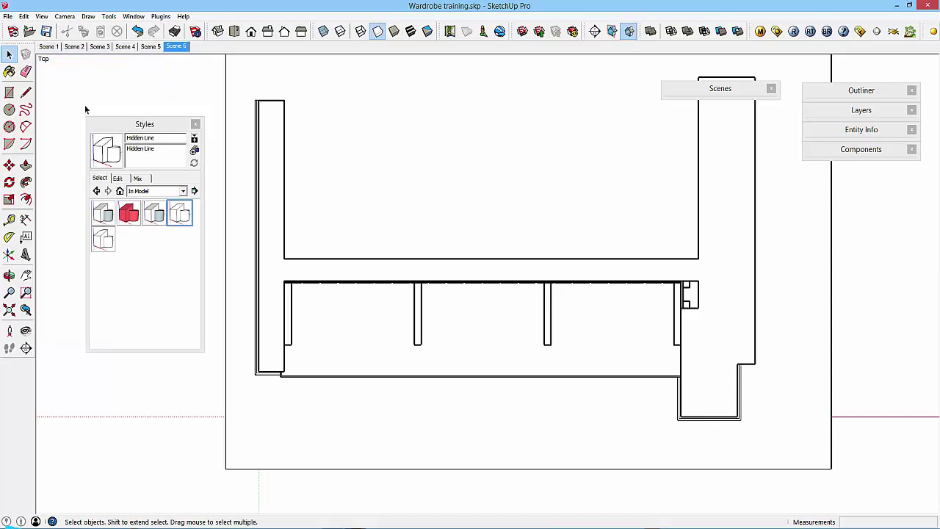
{"action": "left_click", "coordinate": [8, 16]}
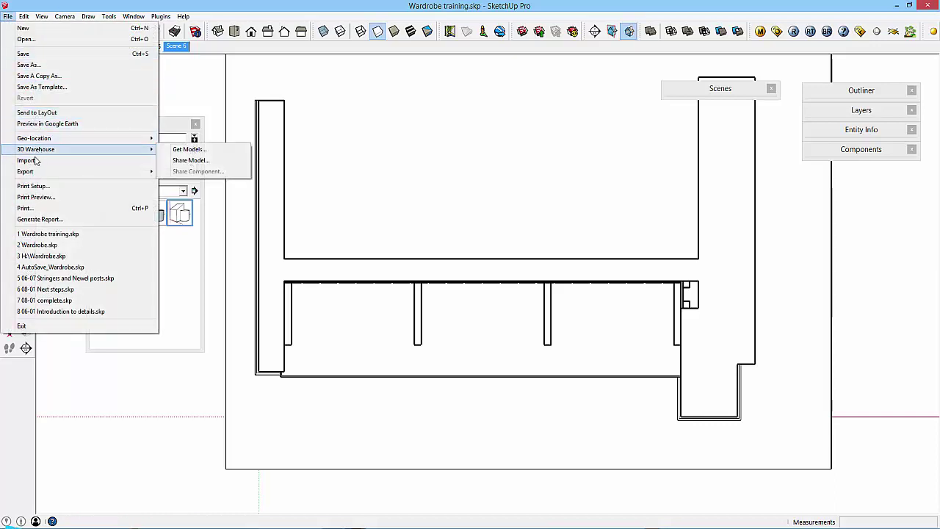
{"action": "left_click", "coordinate": [48, 115]}
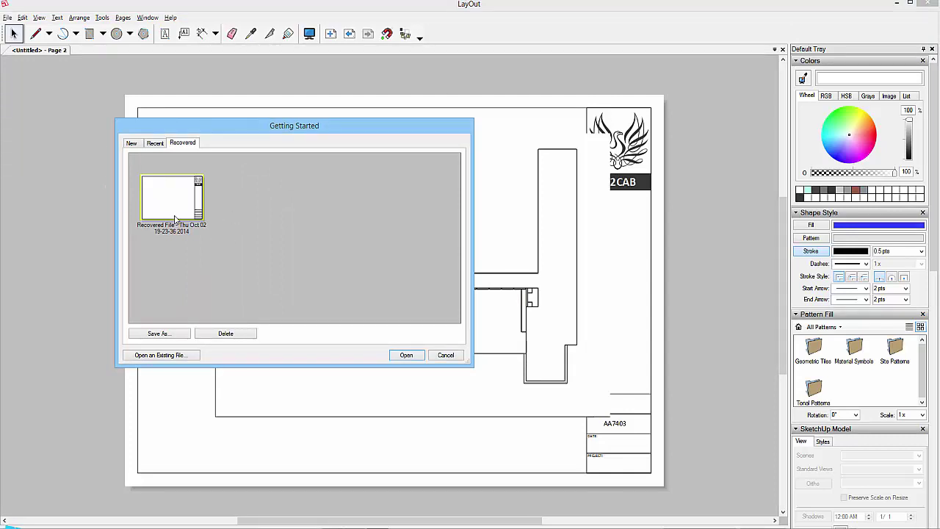
- Create a new document from the Paper > Plain Paper A3 Landscape template
{"action": "left_click", "coordinate": [131, 144]}
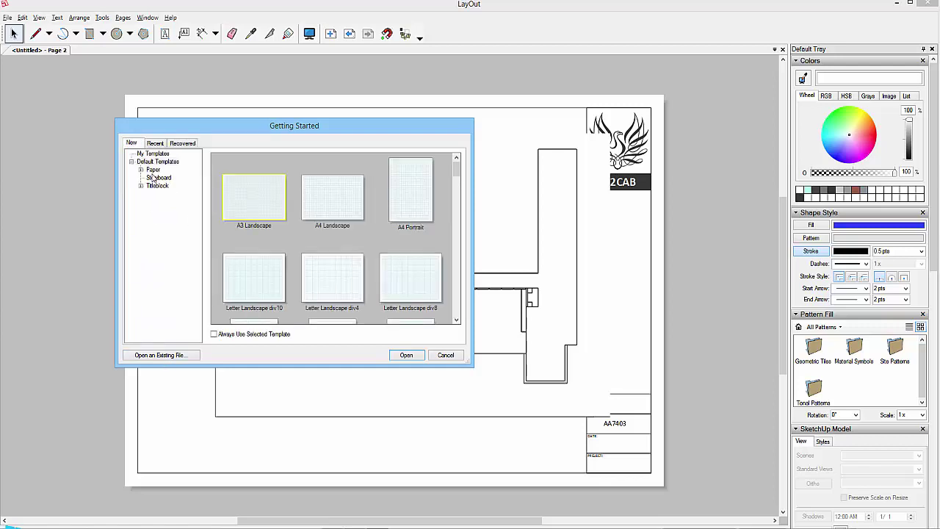
{"action": "left_click", "coordinate": [153, 170]}
{"action": "left_click", "coordinate": [140, 170]}
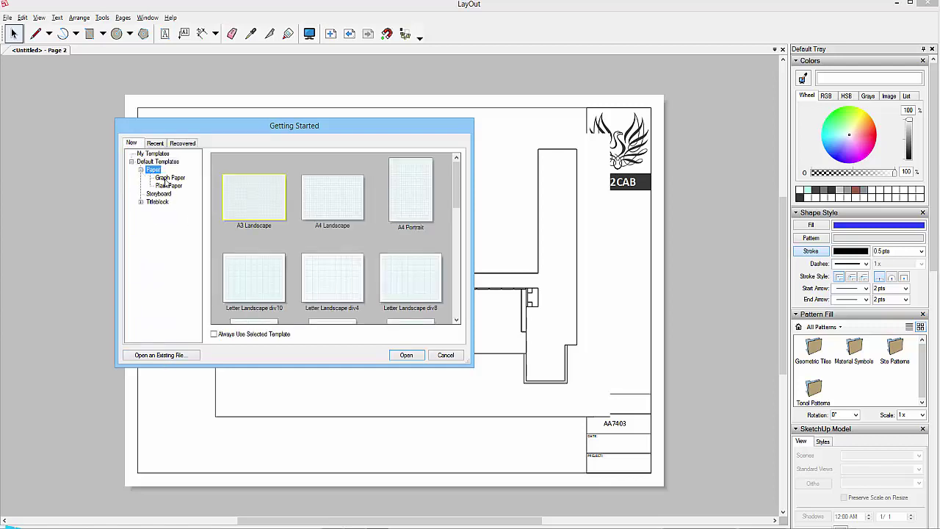
{"action": "left_click", "coordinate": [169, 186]}
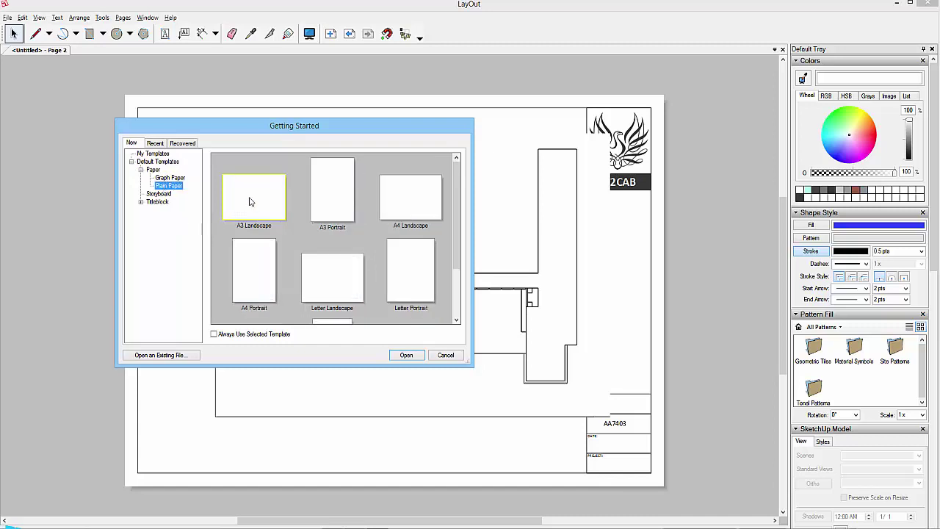
{"action": "left_click", "coordinate": [406, 355]}
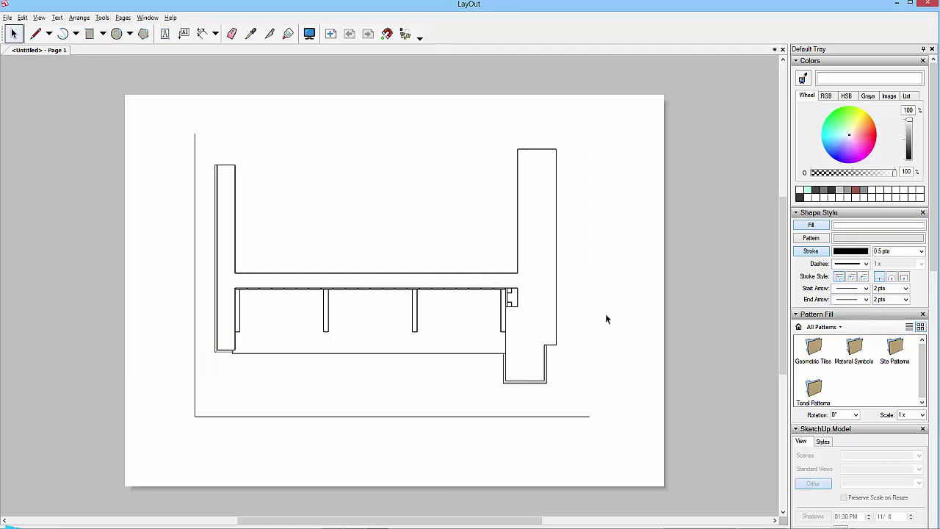
- Select the wardrobe viewport and open Document Setup, moving it toward the page centre
{"action": "left_click", "coordinate": [564, 307]}
{"action": "left_click", "coordinate": [638, 366]}
{"action": "left_click", "coordinate": [8, 17]}
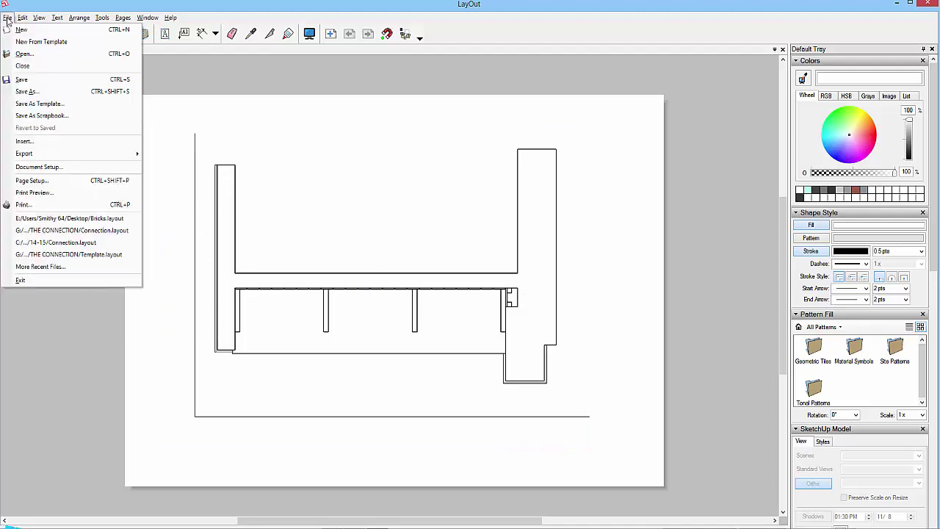
{"action": "left_click", "coordinate": [41, 168]}
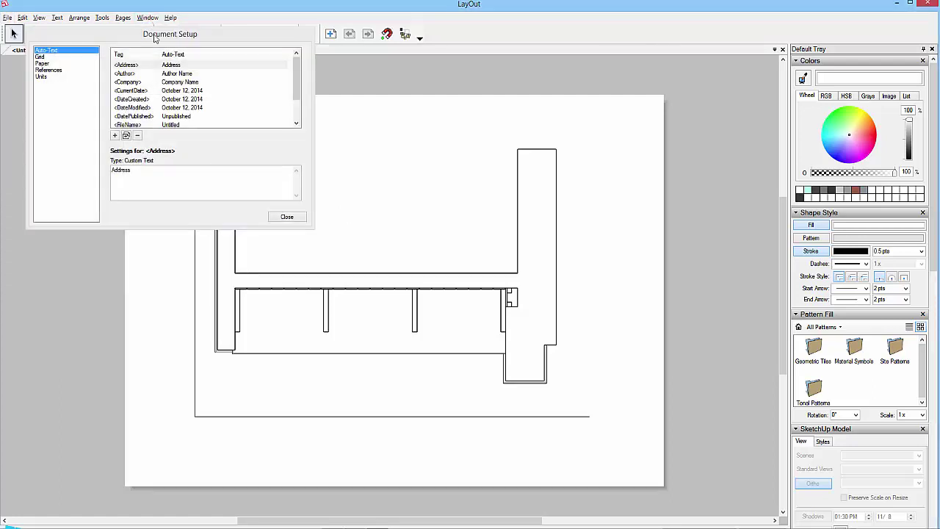
{"action": "left_click_drag", "start_coordinate": [171, 32], "coordinate": [265, 116]}
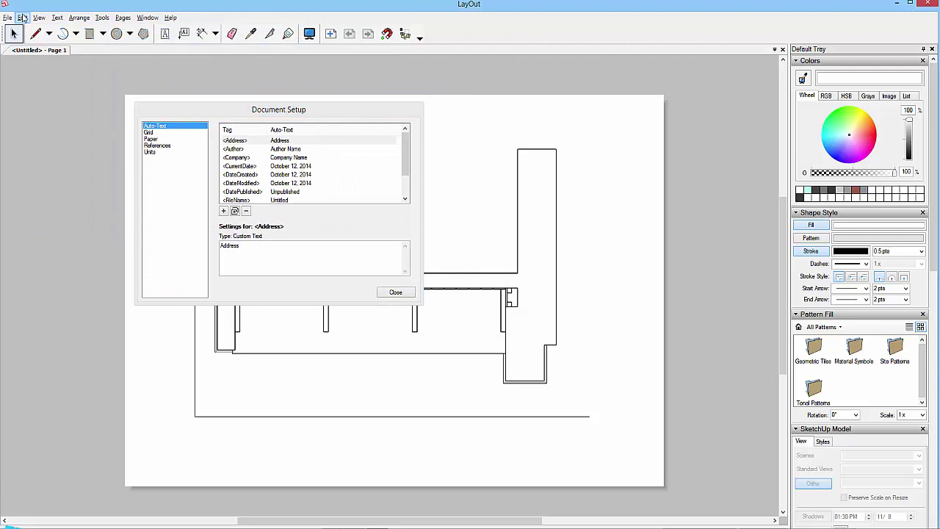
- Look through LayOut Preferences placed beside Document Setup, then close Preferences
{"action": "left_click", "coordinate": [22, 18]}
{"action": "left_click", "coordinate": [42, 241]}
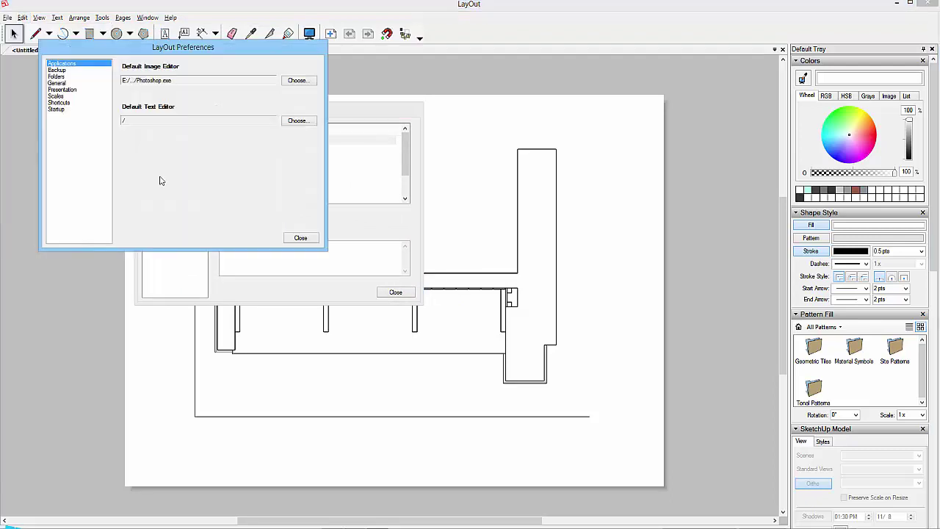
{"action": "left_click_drag", "start_coordinate": [151, 45], "coordinate": [550, 111]}
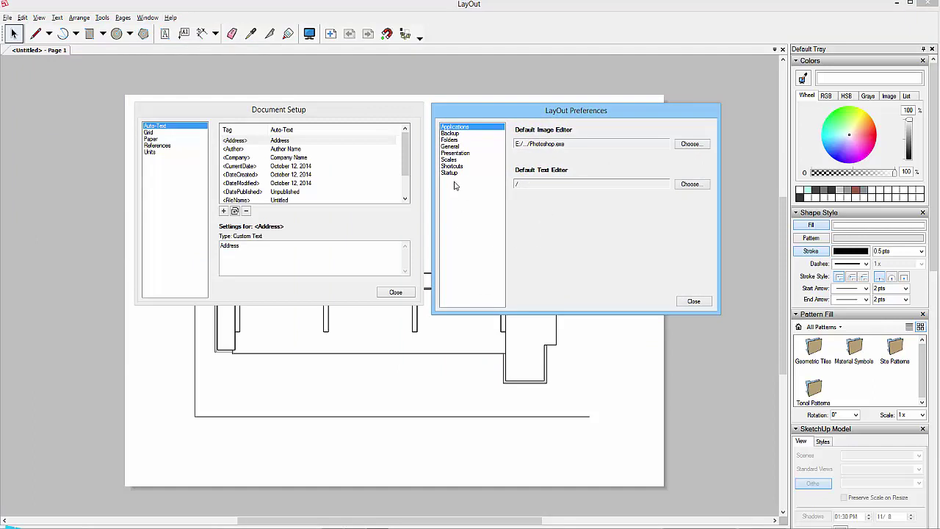
{"action": "left_click", "coordinate": [370, 189]}
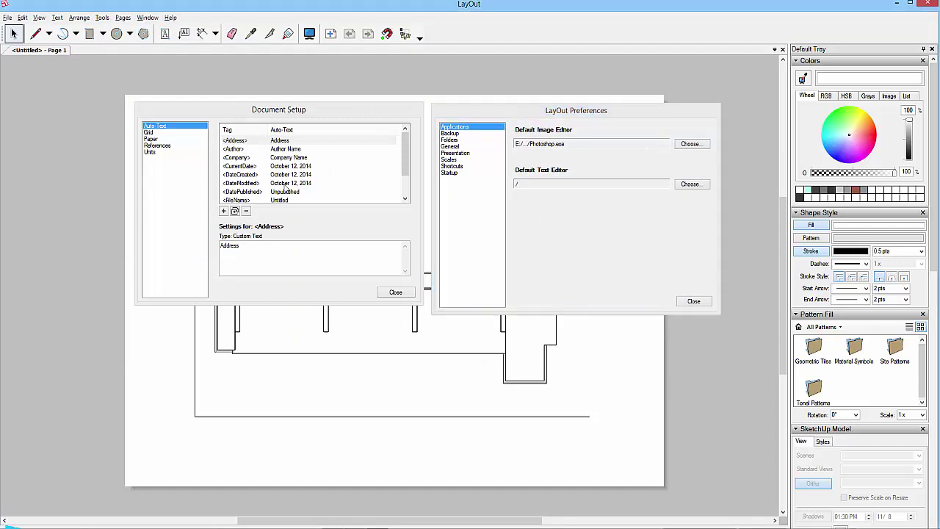
{"action": "left_click", "coordinate": [703, 304]}
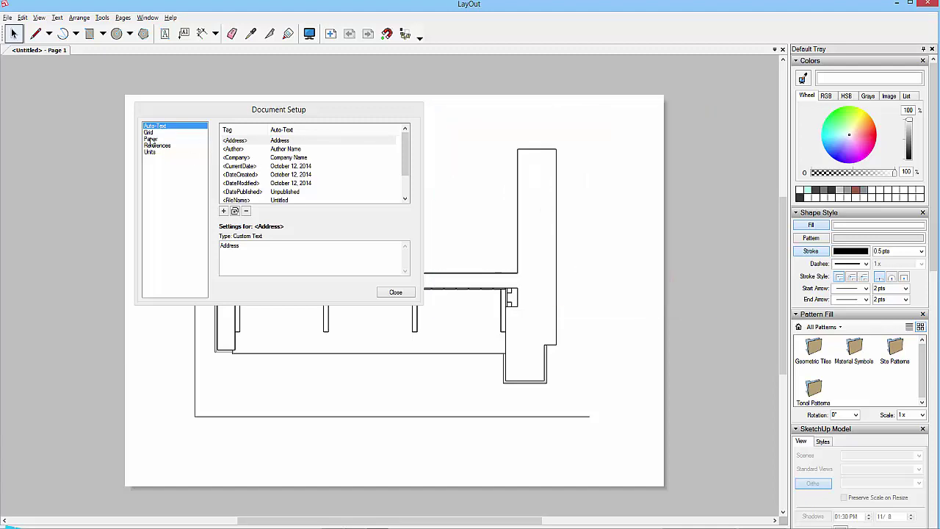
- Preview the page grid, hide it again, and show Paper settings: A3 Landscape, 420 × 297 mm
{"action": "left_click", "coordinate": [149, 133]}
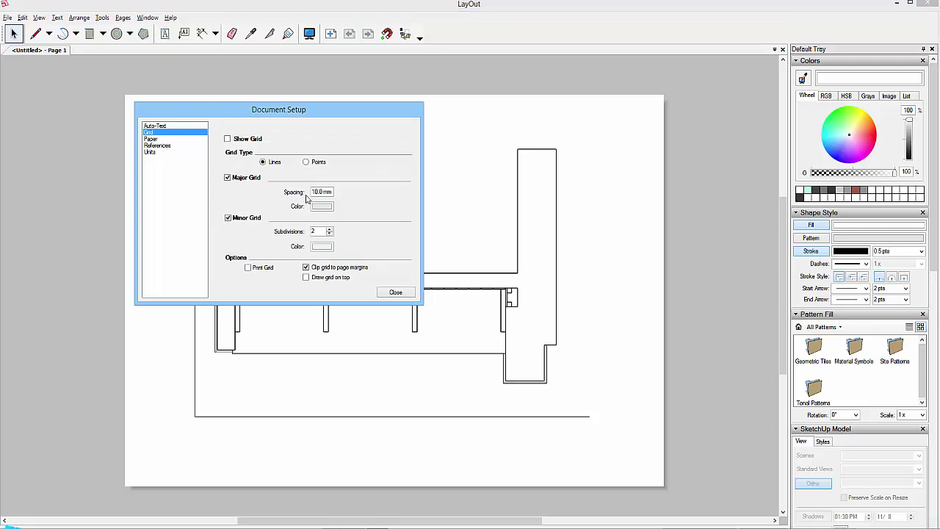
{"action": "left_click", "coordinate": [228, 139]}
{"action": "left_click", "coordinate": [619, 195]}
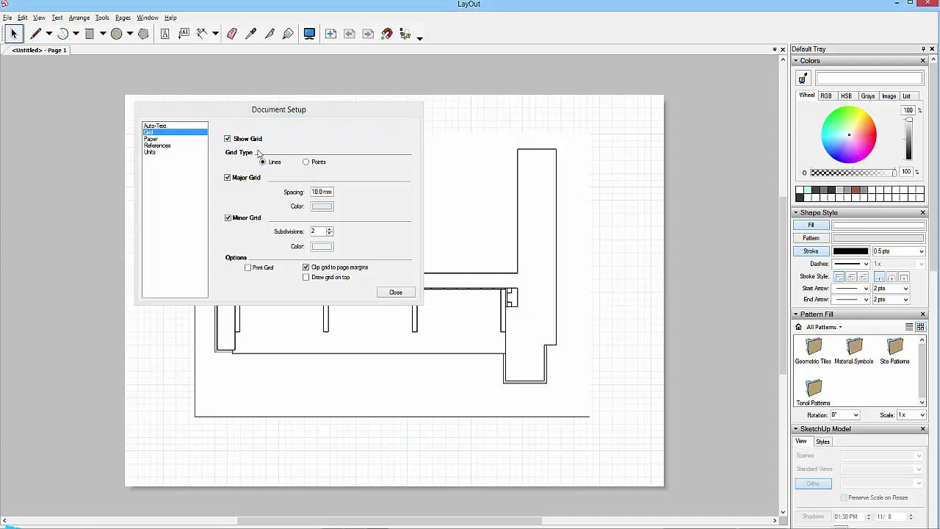
{"action": "left_click", "coordinate": [228, 139]}
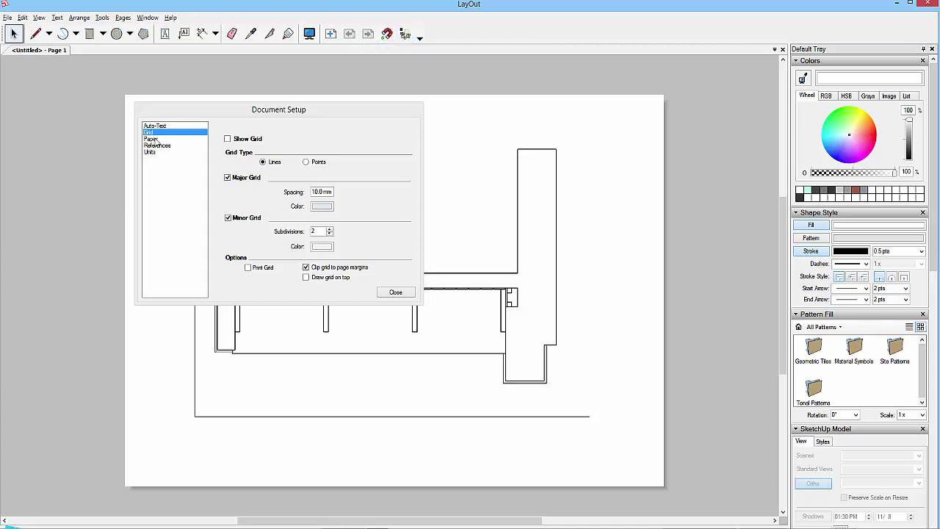
{"action": "left_click", "coordinate": [152, 139]}
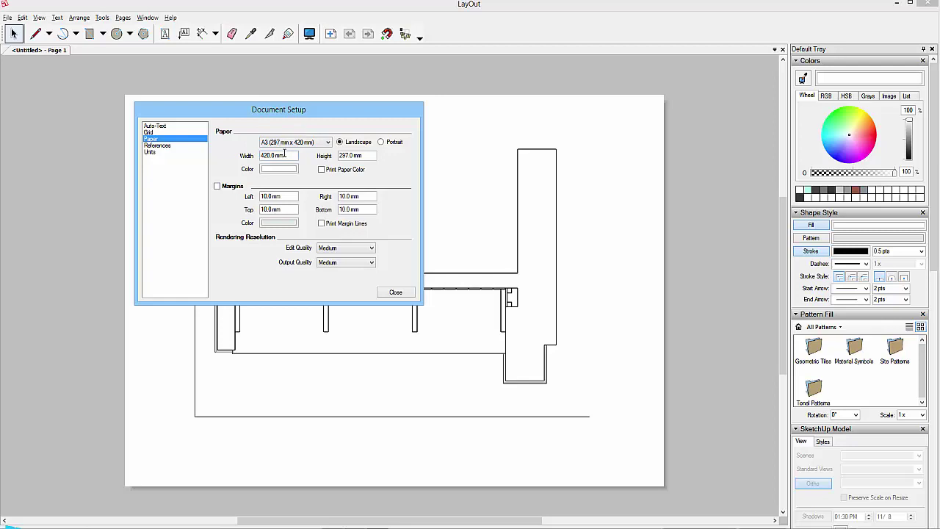
- Check the paper size list, keep A3, and show the References page with Wardrobe training.skp
{"action": "left_click", "coordinate": [217, 186]}
{"action": "left_click", "coordinate": [318, 143]}
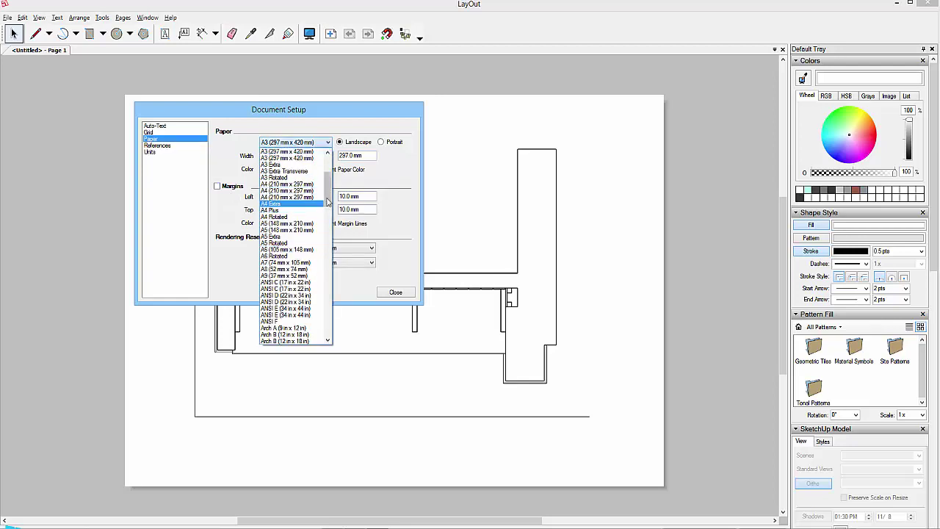
{"action": "scroll", "coordinate": [290, 200], "scroll_direction": "up", "scroll_amount": 5}
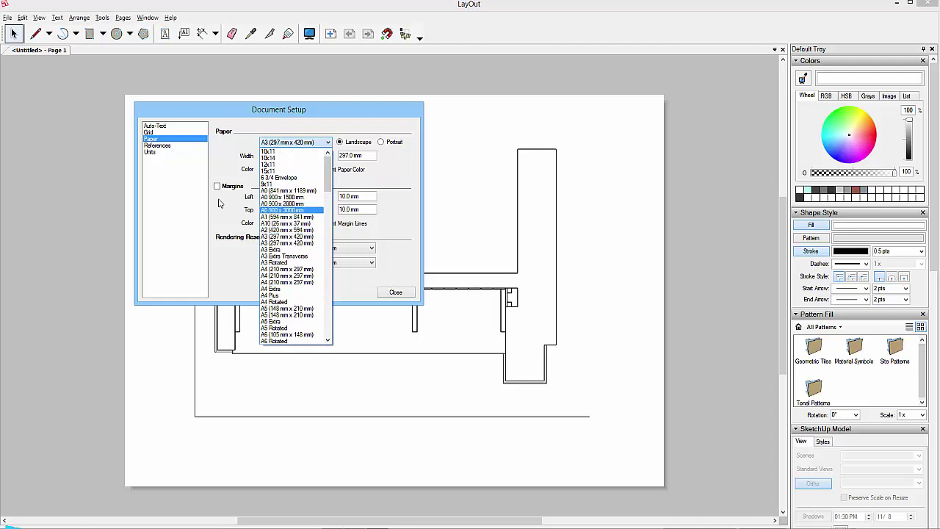
{"action": "left_click", "coordinate": [176, 160]}
{"action": "left_click", "coordinate": [163, 146]}
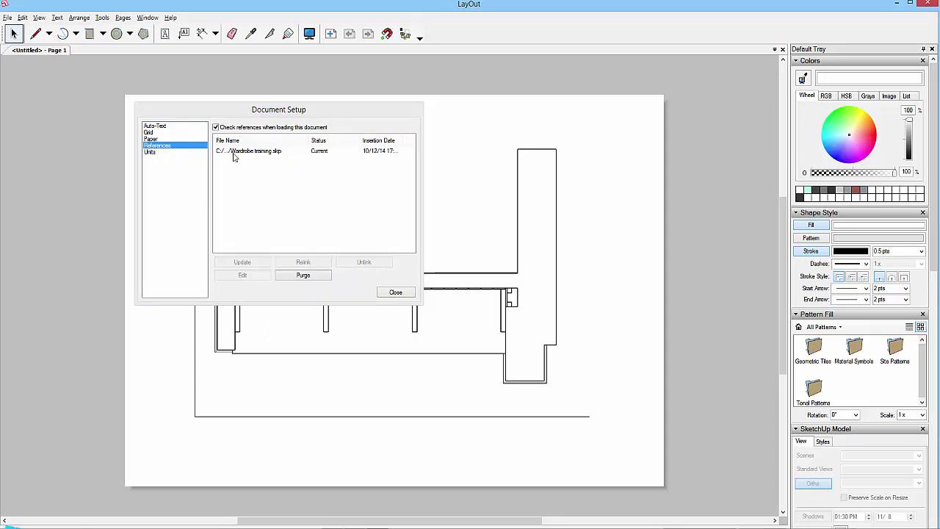
- Update the Wardrobe training.skp reference, then show Units: decimal millimetres at 0.1 mm precision
{"action": "left_click", "coordinate": [271, 151]}
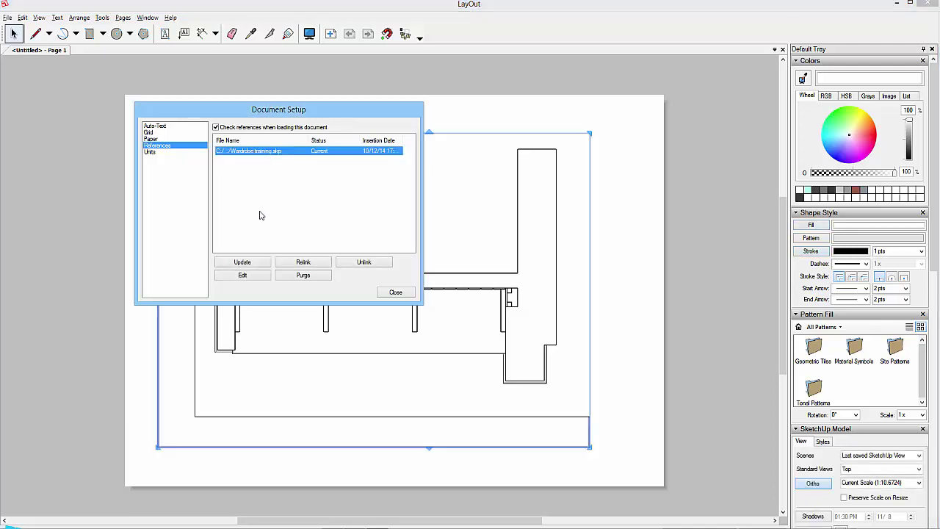
{"action": "left_click", "coordinate": [242, 262]}
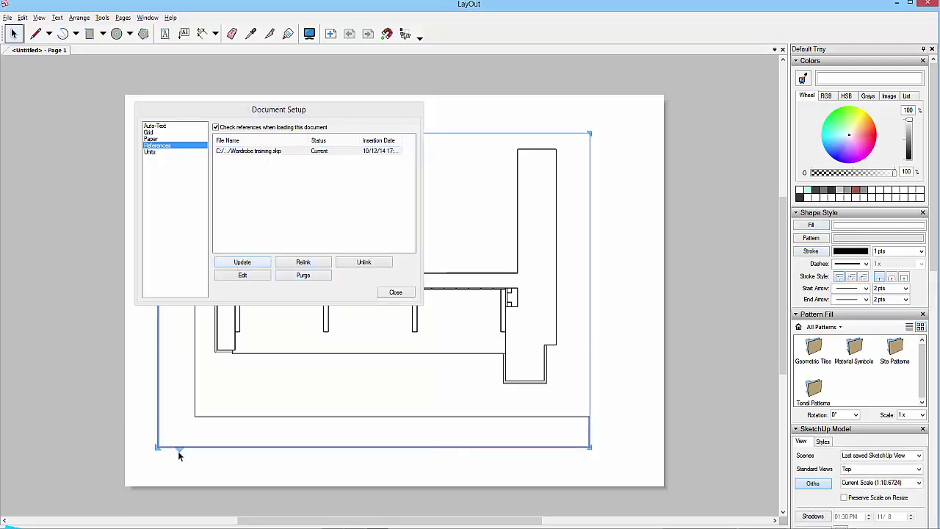
{"action": "mouse_move", "coordinate": [354, 526]}
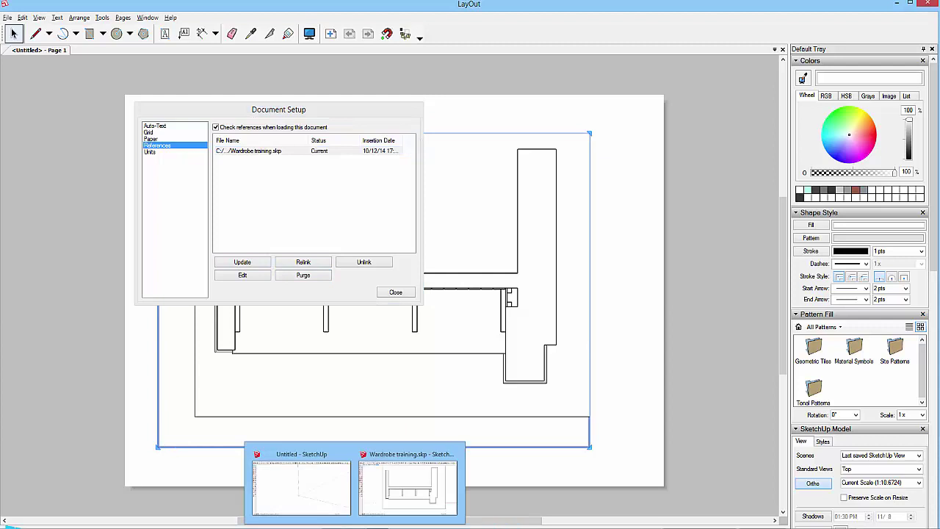
{"action": "left_click", "coordinate": [250, 264]}
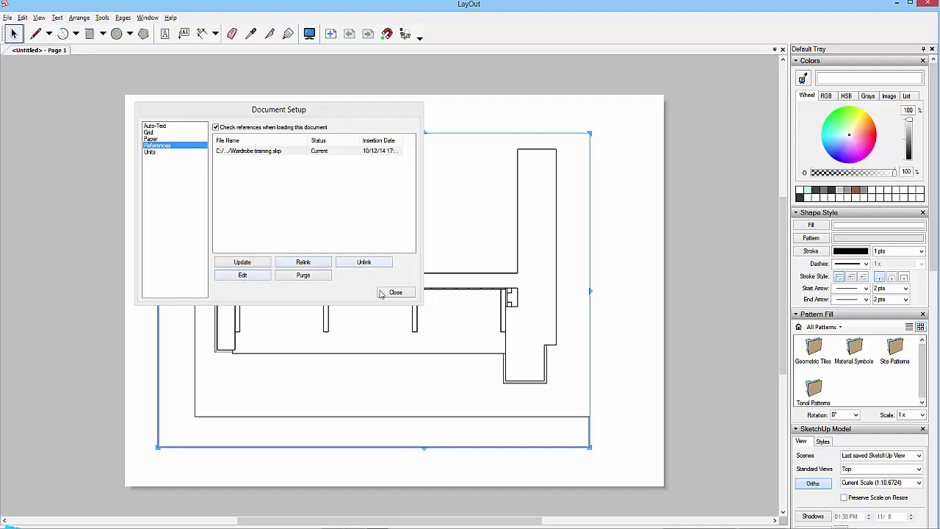
{"action": "left_click", "coordinate": [150, 152]}
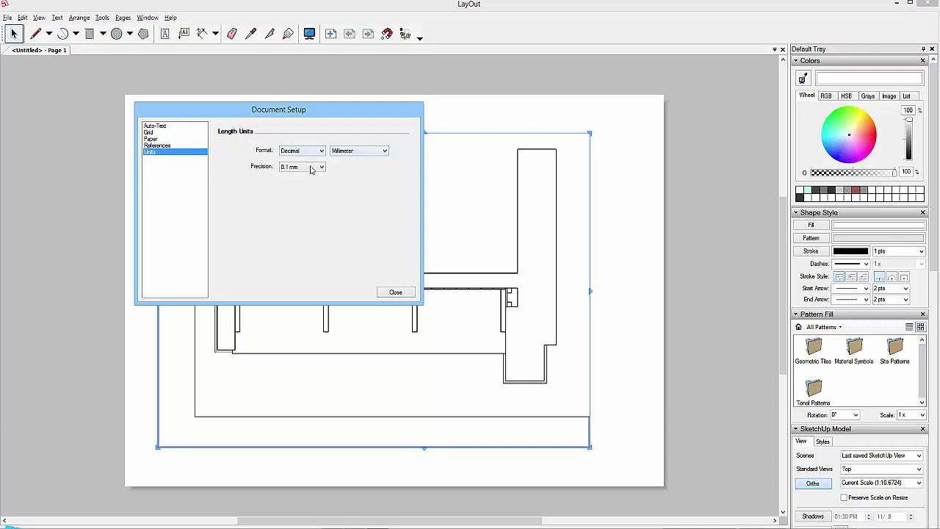
- Close Document Setup, select the wardrobe plan viewport and bring up its SketchUp Model panel
{"action": "left_click", "coordinate": [396, 292]}
{"action": "left_click", "coordinate": [611, 228]}
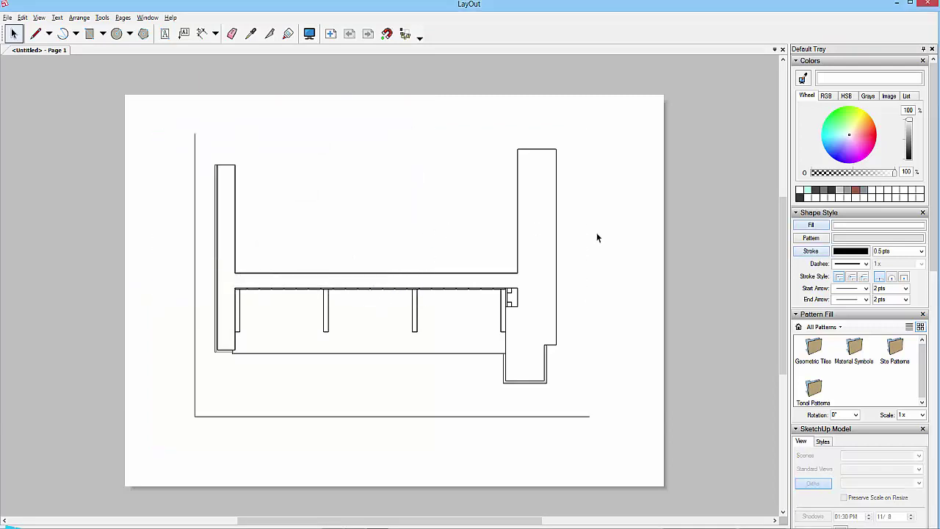
{"action": "left_click", "coordinate": [467, 294]}
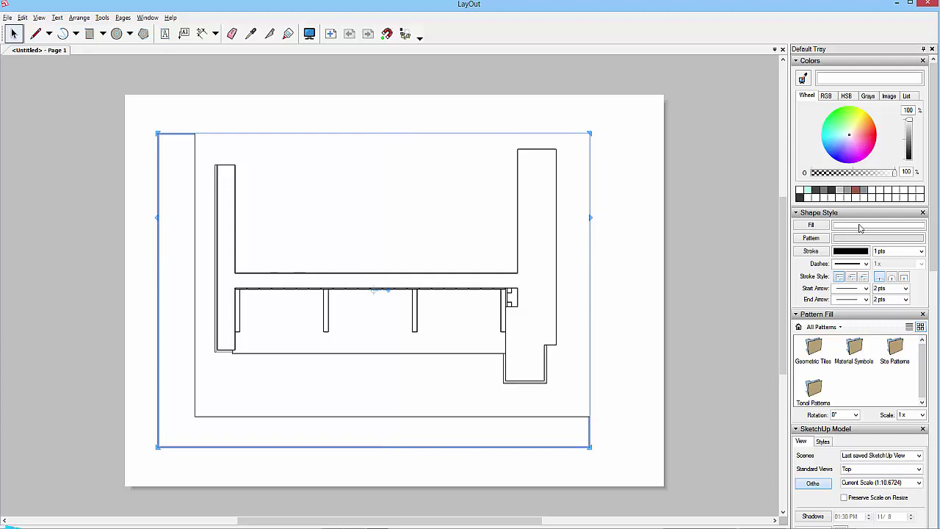
{"action": "left_click_drag", "start_coordinate": [934, 228], "coordinate": [927, 357]}
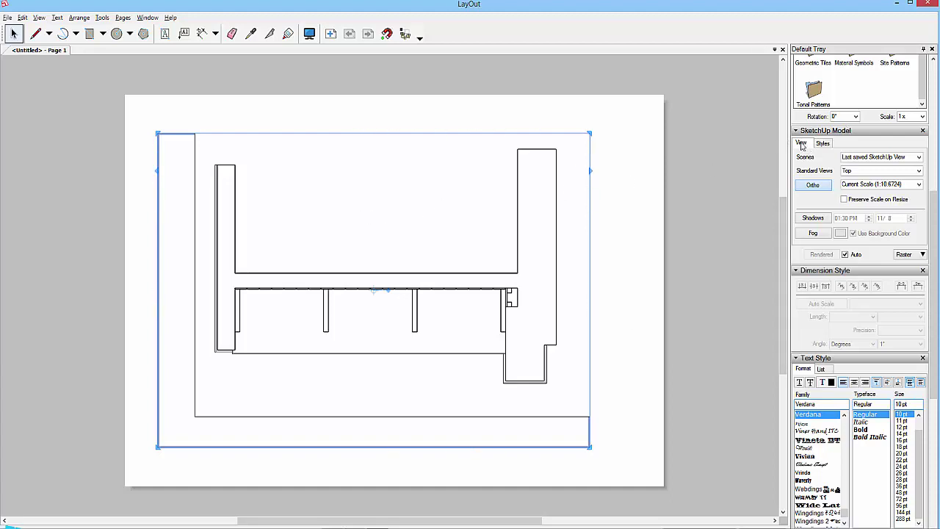
- Switch the viewport from the top plan to Scene 5, the coat-hook close-up
{"action": "left_click", "coordinate": [919, 158]}
{"action": "left_click", "coordinate": [853, 174]}
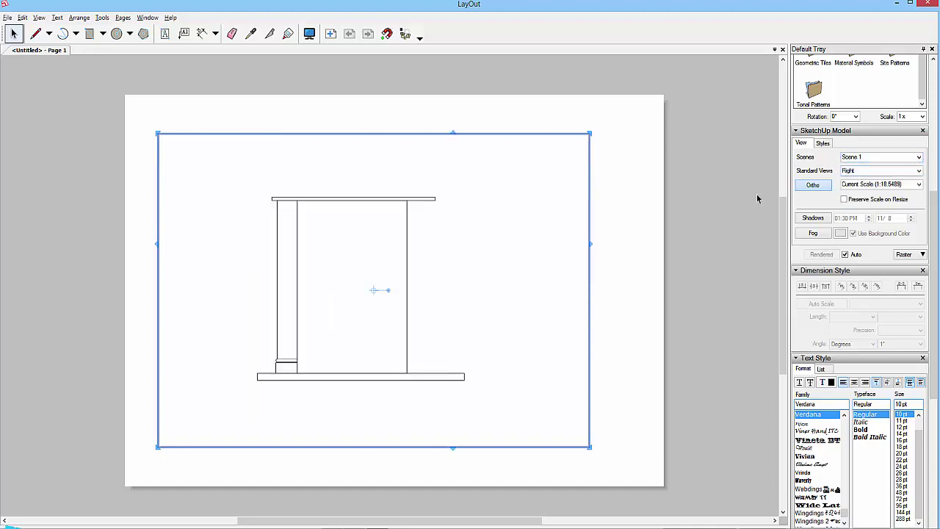
{"action": "left_click", "coordinate": [918, 157]}
{"action": "left_click", "coordinate": [861, 203]}
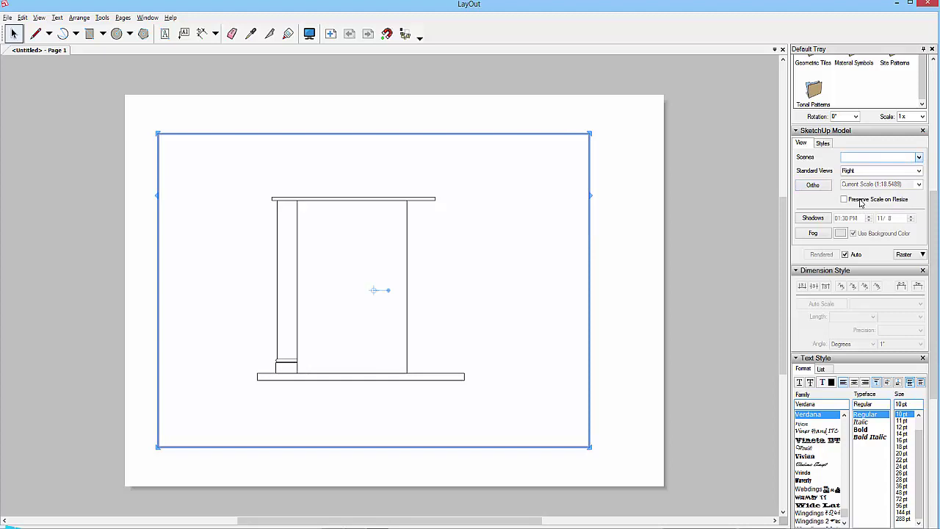
{"action": "left_click", "coordinate": [361, 262]}
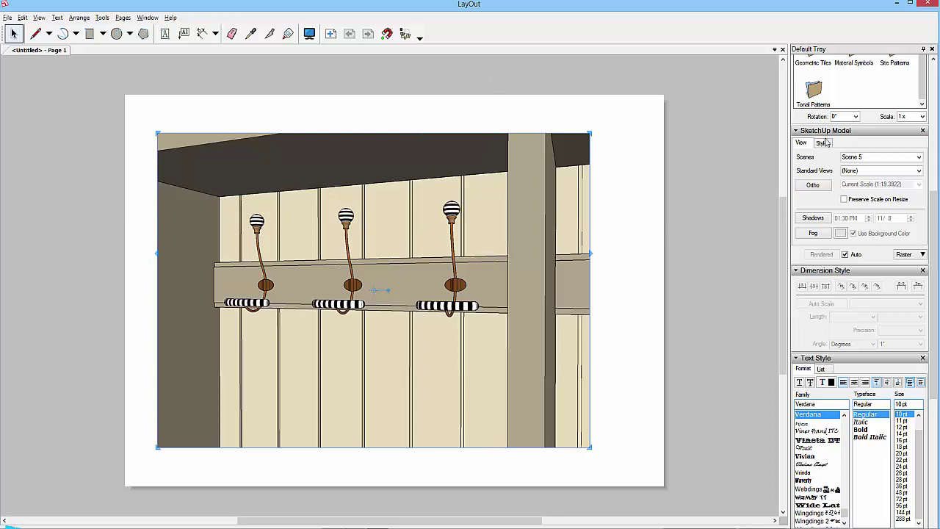
- Try the CBL, CUT and Hidden Line styles, then apply Architectural Design Style
{"action": "left_click", "coordinate": [823, 142]}
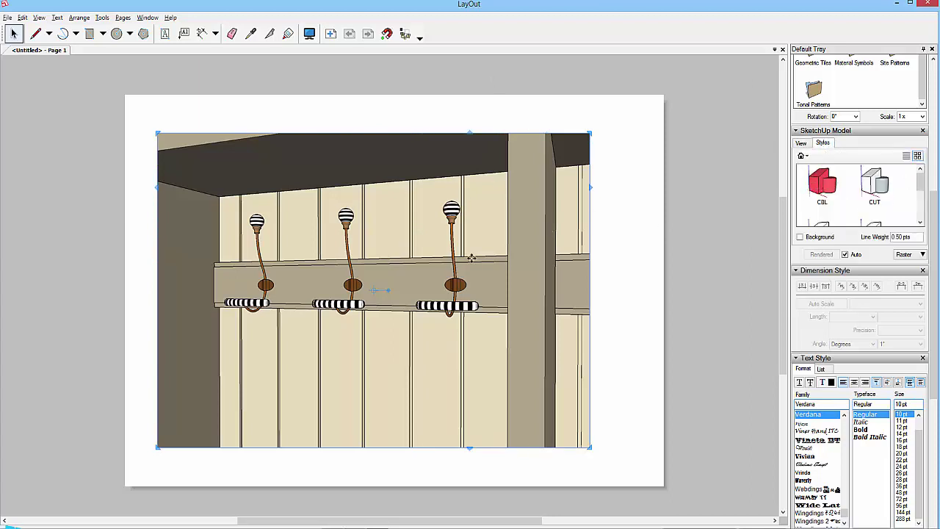
{"action": "left_click", "coordinate": [821, 188]}
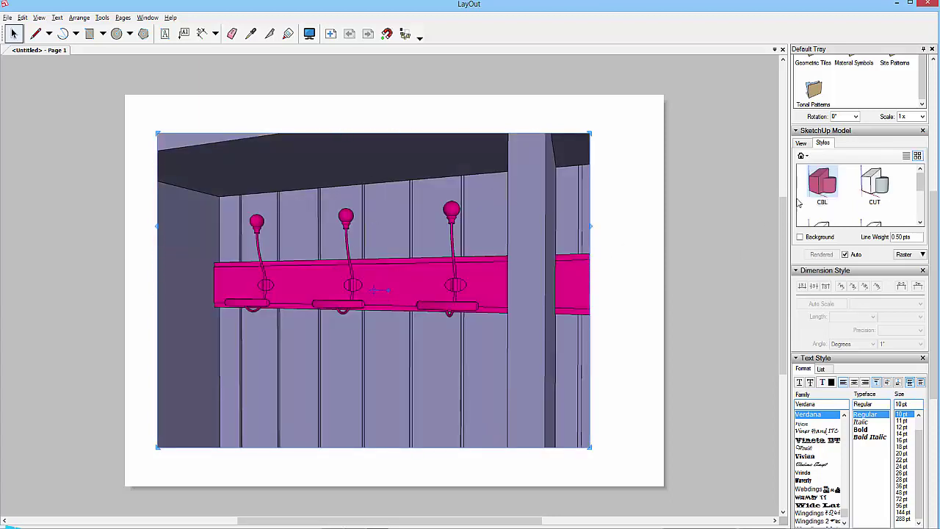
{"action": "left_click", "coordinate": [879, 189]}
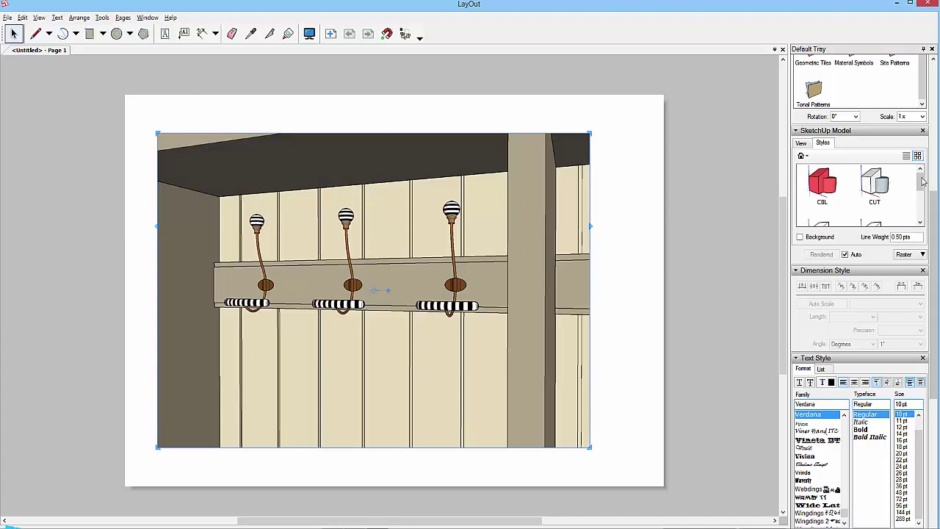
{"action": "scroll", "coordinate": [921, 183], "scroll_direction": "down", "scroll_amount": 1}
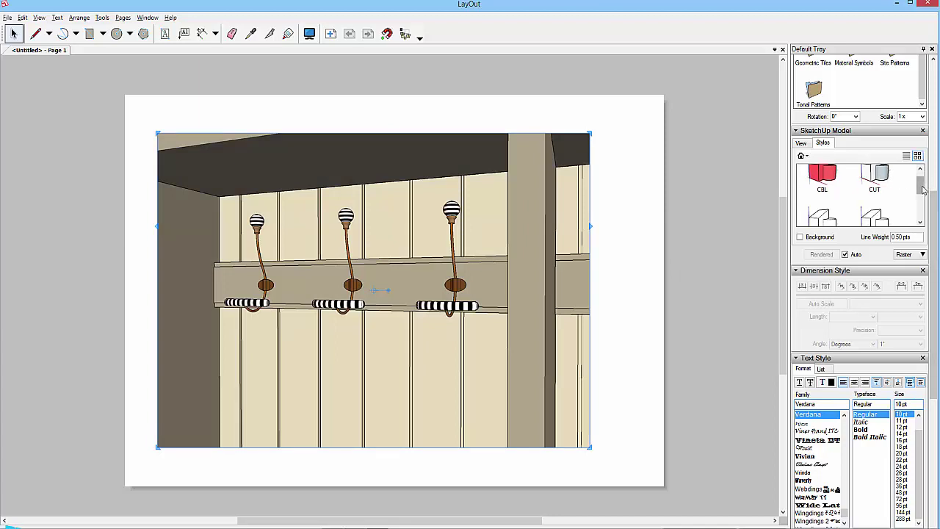
{"action": "scroll", "coordinate": [921, 187], "scroll_direction": "down", "scroll_amount": 2}
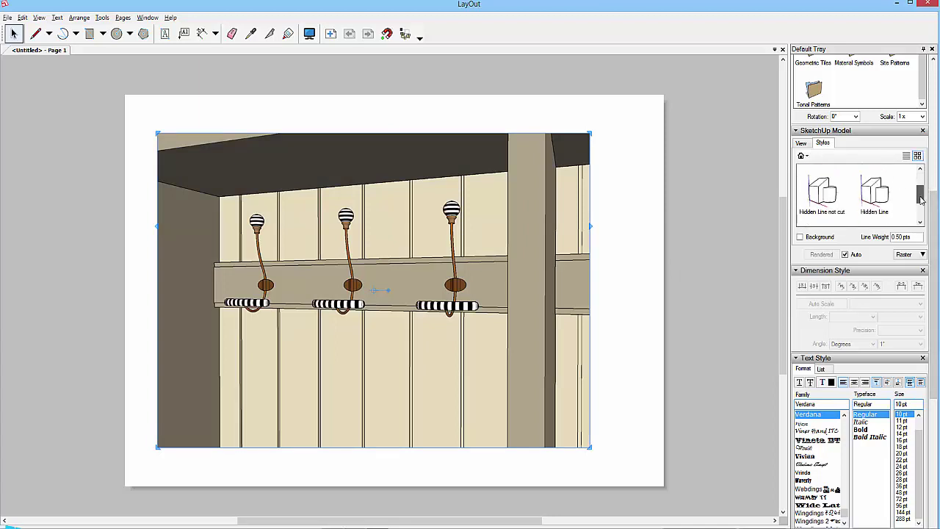
{"action": "left_click", "coordinate": [826, 182]}
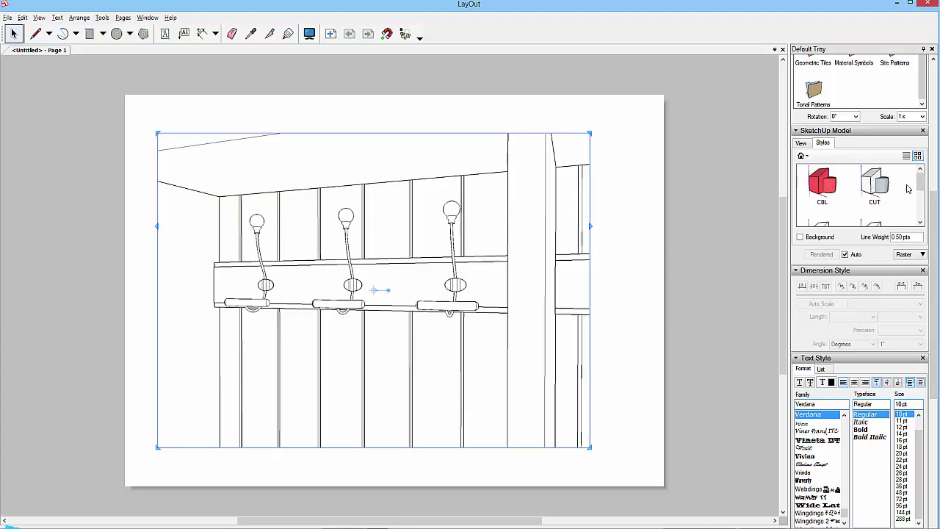
{"action": "scroll", "coordinate": [911, 187], "scroll_direction": "down", "scroll_amount": 5}
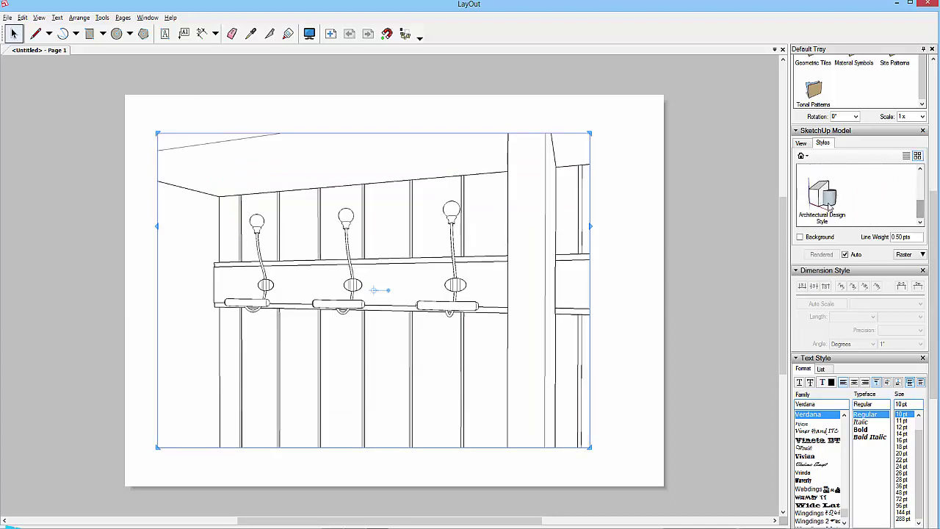
{"action": "left_click", "coordinate": [826, 206]}
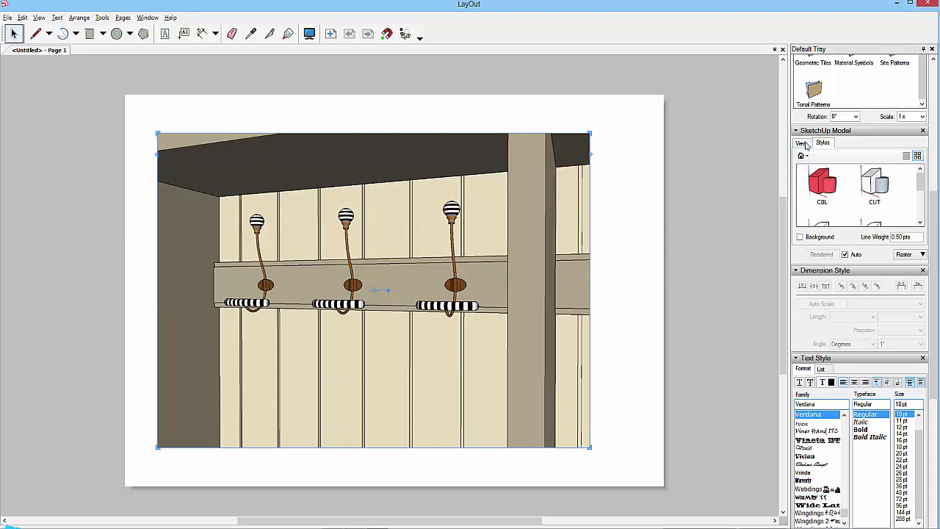
- Switch the viewport to Scene 4, the full wardrobe perspective
{"action": "left_click", "coordinate": [803, 144]}
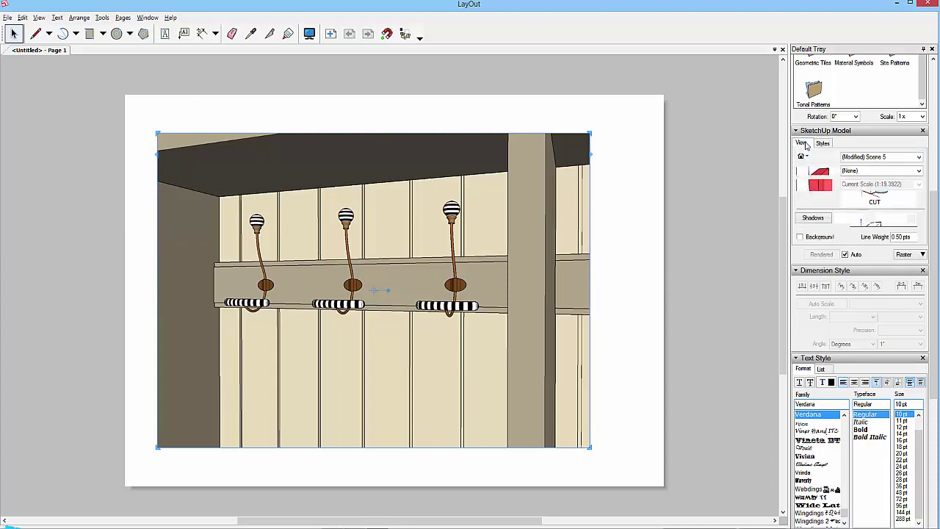
{"action": "left_click", "coordinate": [919, 158]}
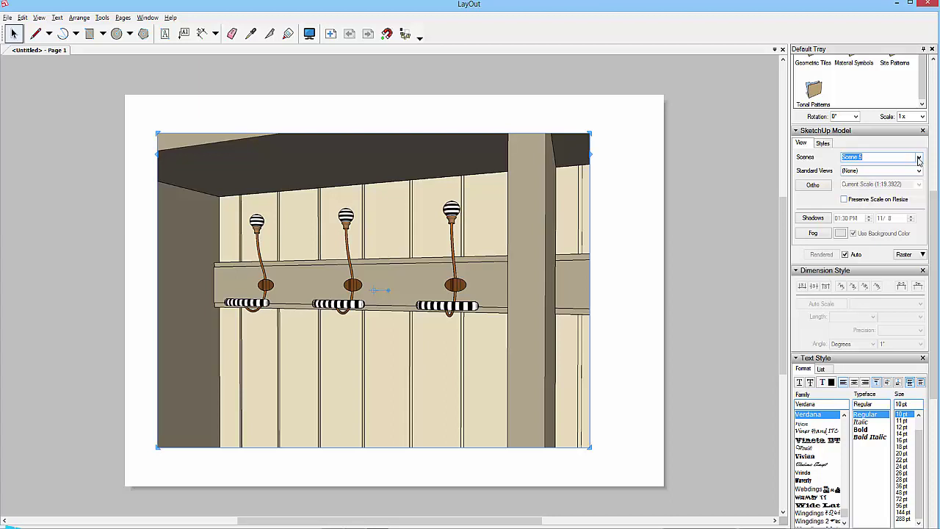
{"action": "left_click", "coordinate": [919, 159]}
{"action": "left_click", "coordinate": [859, 189]}
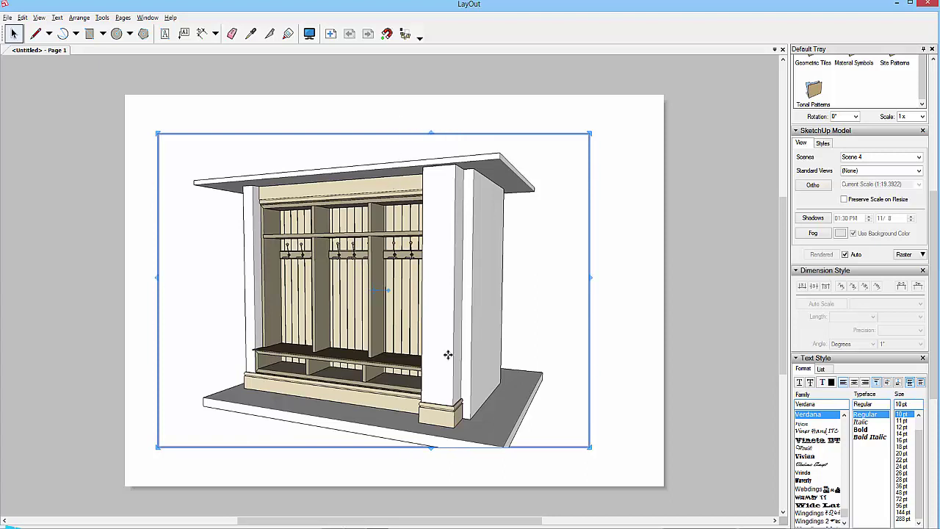
- Try the CUT style on the perspective, then reapply the previous style
{"action": "left_click", "coordinate": [822, 143]}
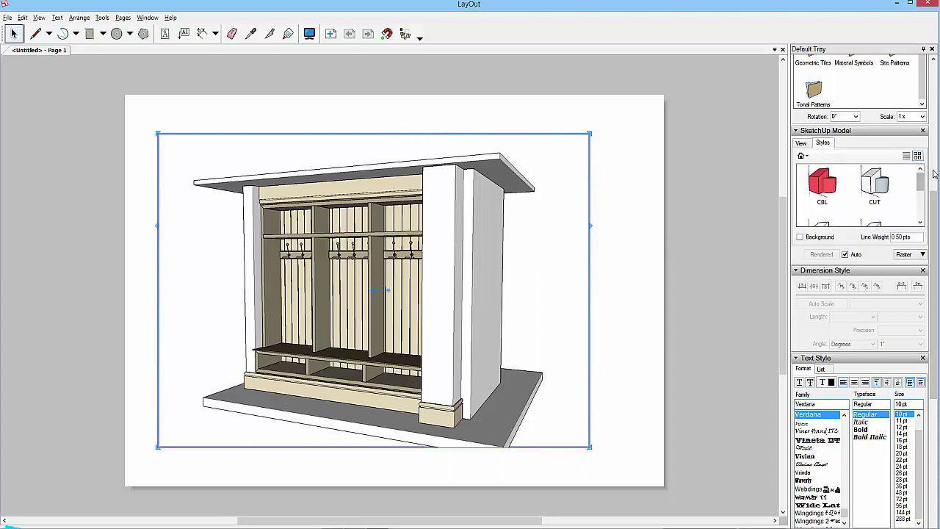
{"action": "mouse_move", "coordinate": [920, 182]}
{"action": "left_mouse_down"}
{"action": "mouse_move", "coordinate": [921, 209]}
{"action": "mouse_move", "coordinate": [920, 180]}
{"action": "left_mouse_up"}
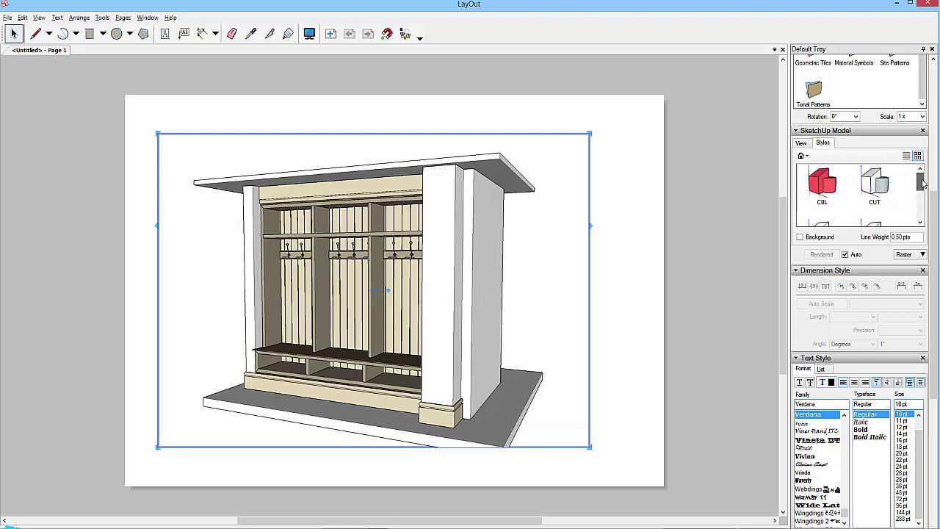
{"action": "left_click", "coordinate": [878, 186]}
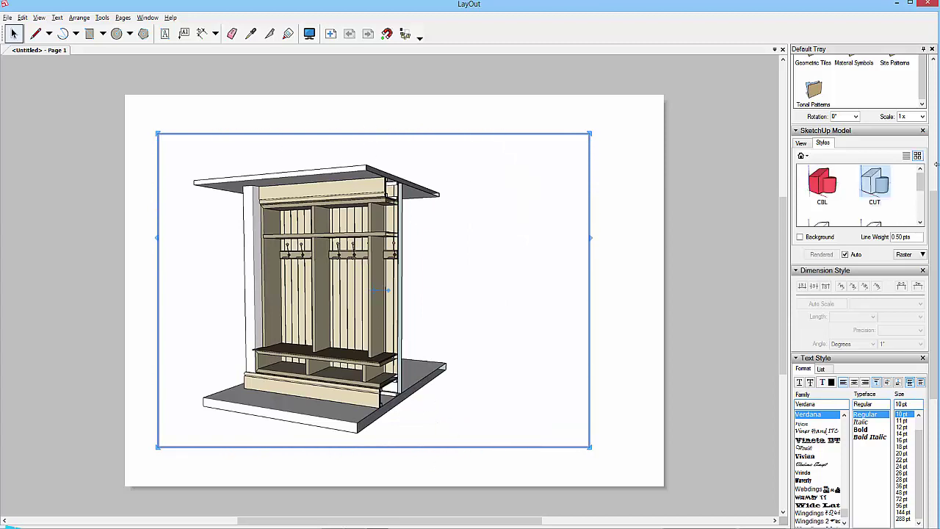
{"action": "left_click", "coordinate": [821, 184]}
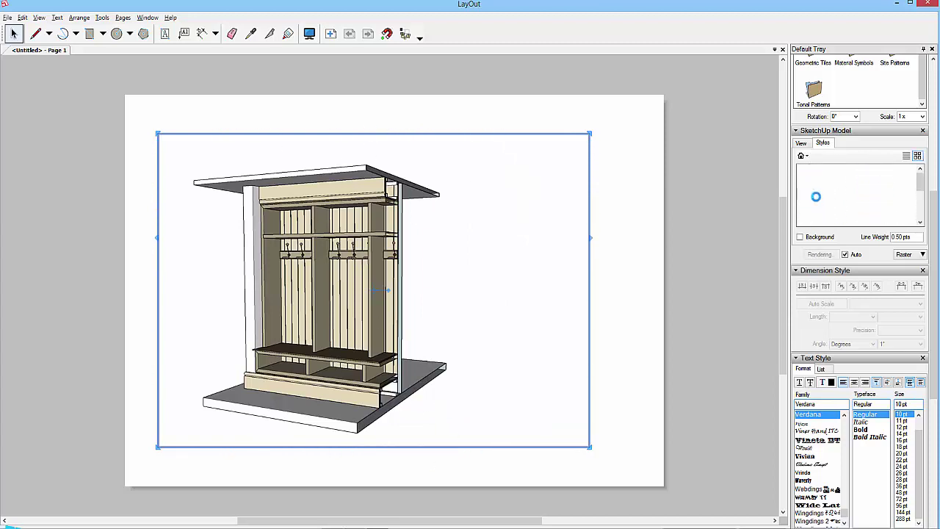
{"action": "left_click", "coordinate": [695, 244]}
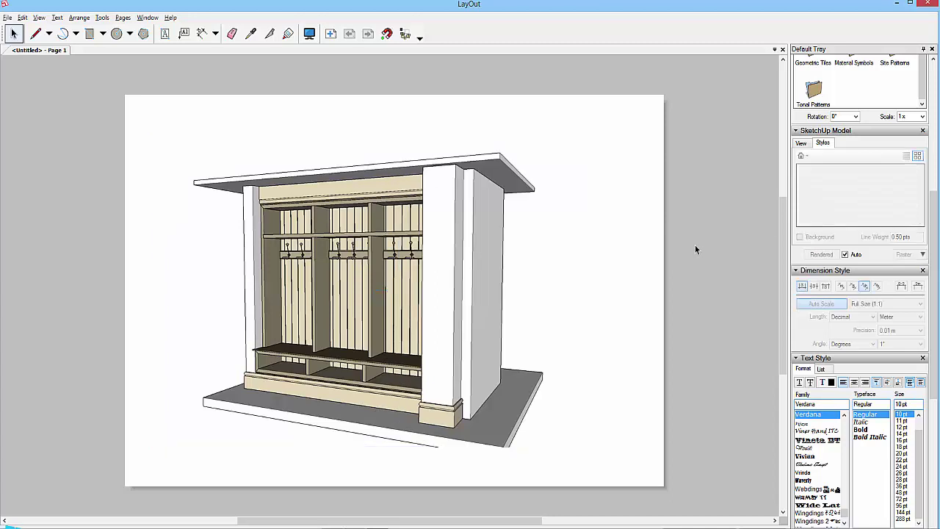
{"action": "left_click", "coordinate": [447, 225]}
{"action": "left_click", "coordinate": [804, 156]}
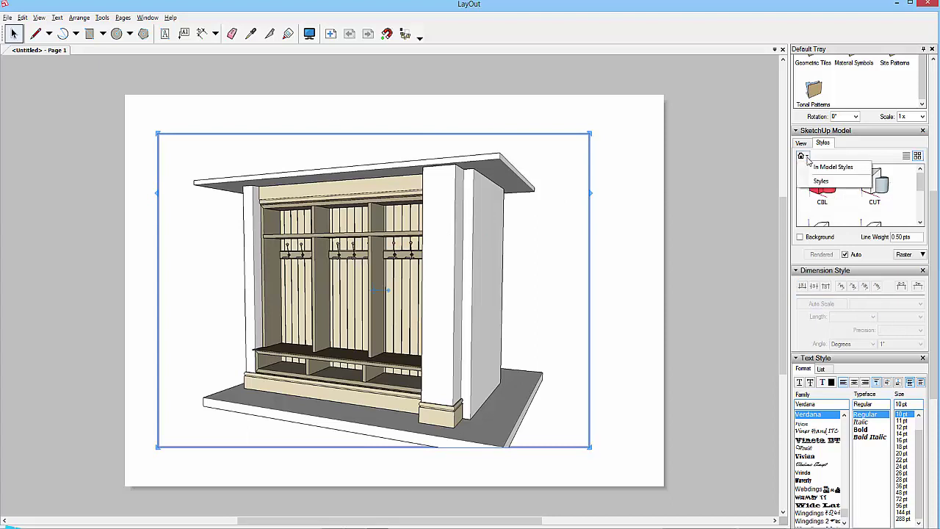
{"action": "left_click", "coordinate": [821, 180]}
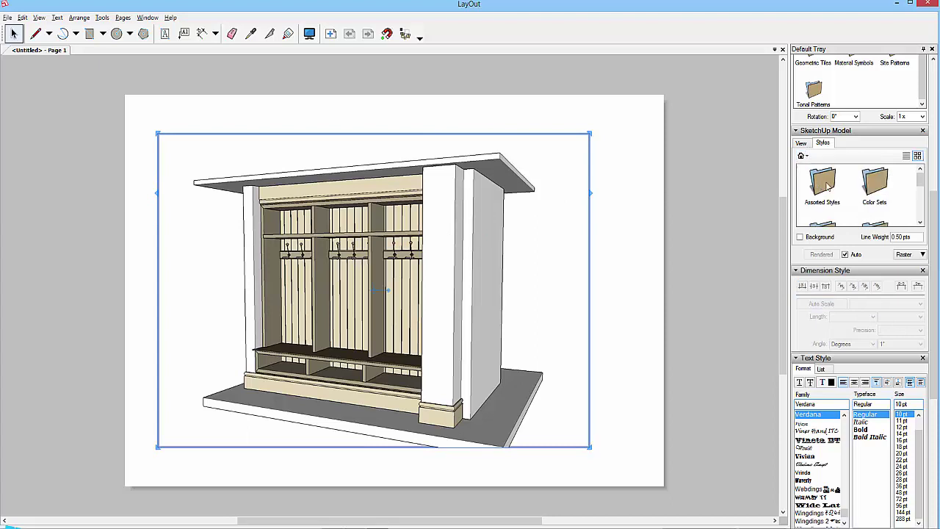
{"action": "left_click_drag", "start_coordinate": [923, 186], "coordinate": [927, 208]}
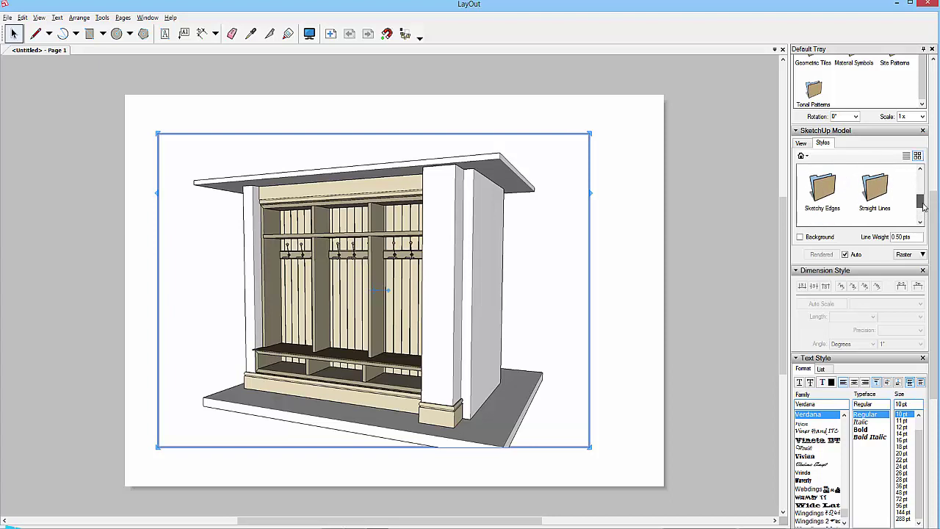
{"action": "left_click", "coordinate": [827, 190]}
{"action": "double_click", "coordinate": [828, 191]}
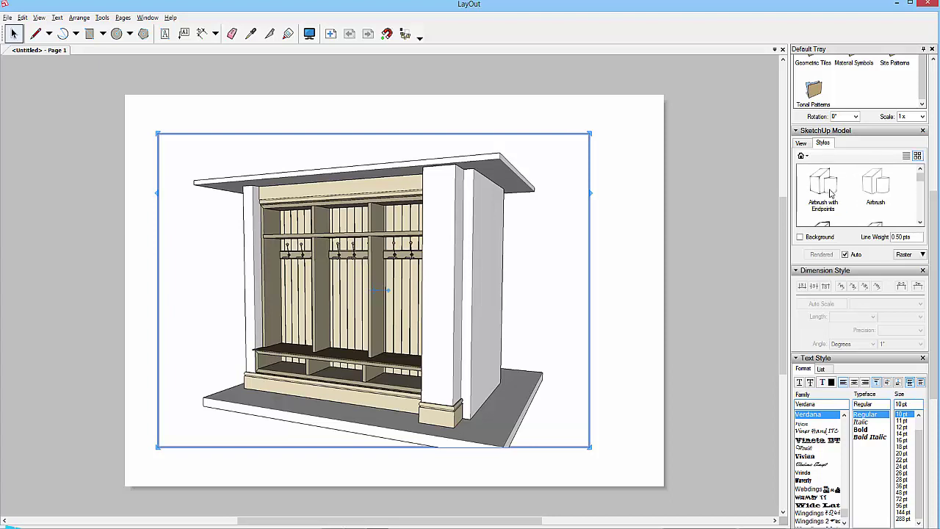
{"action": "left_click_drag", "start_coordinate": [919, 181], "coordinate": [921, 197]}
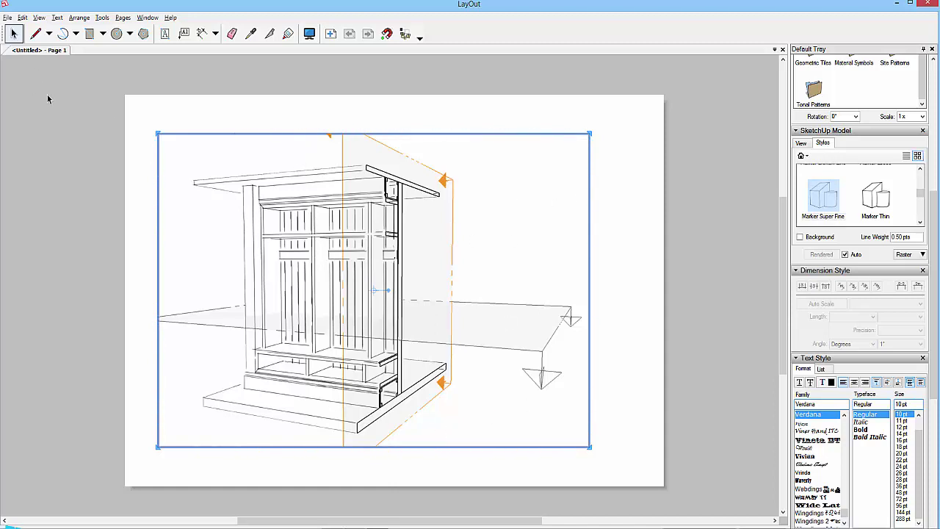
{"action": "key", "text": "ctrl+z"}
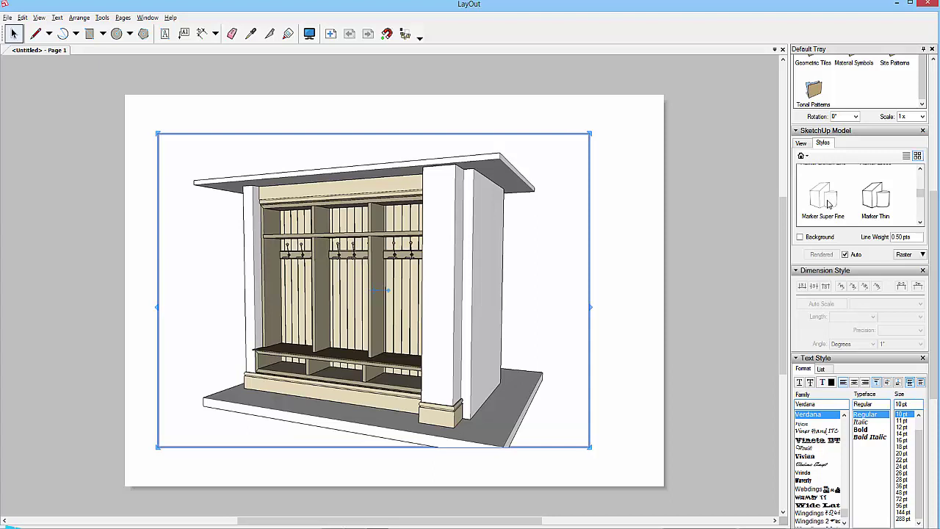
- Shrink the wardrobe perspective viewport to a small size
{"action": "left_click", "coordinate": [631, 229]}
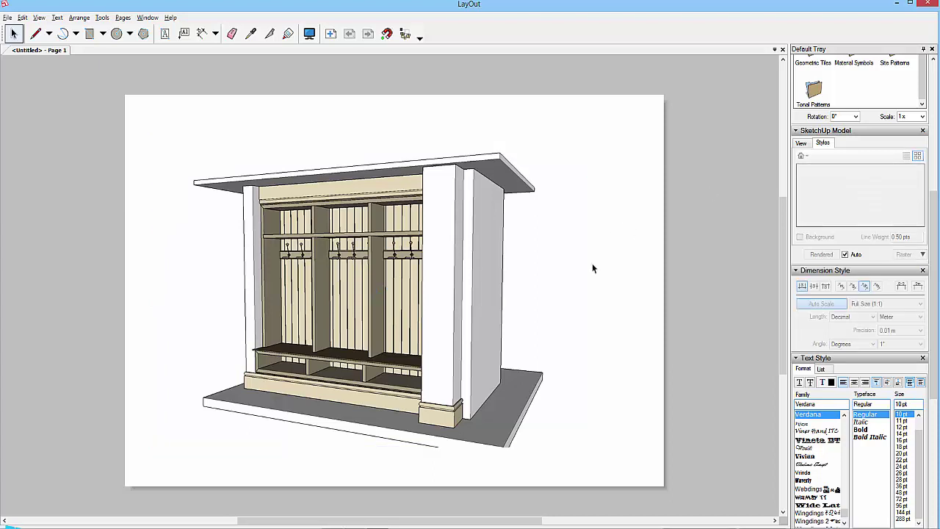
{"action": "left_click", "coordinate": [406, 235]}
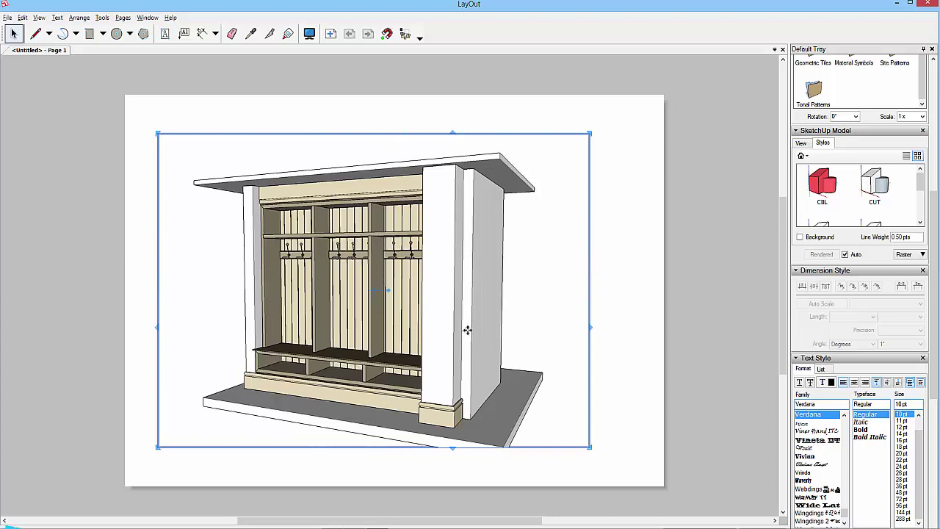
{"action": "mouse_move", "coordinate": [590, 447]}
{"action": "left_mouse_down"}
{"action": "mouse_move", "coordinate": [420, 384]}
{"action": "mouse_move", "coordinate": [286, 268]}
{"action": "mouse_move", "coordinate": [376, 416]}
{"action": "mouse_move", "coordinate": [275, 245]}
{"action": "mouse_move", "coordinate": [311, 268]}
{"action": "left_mouse_up"}
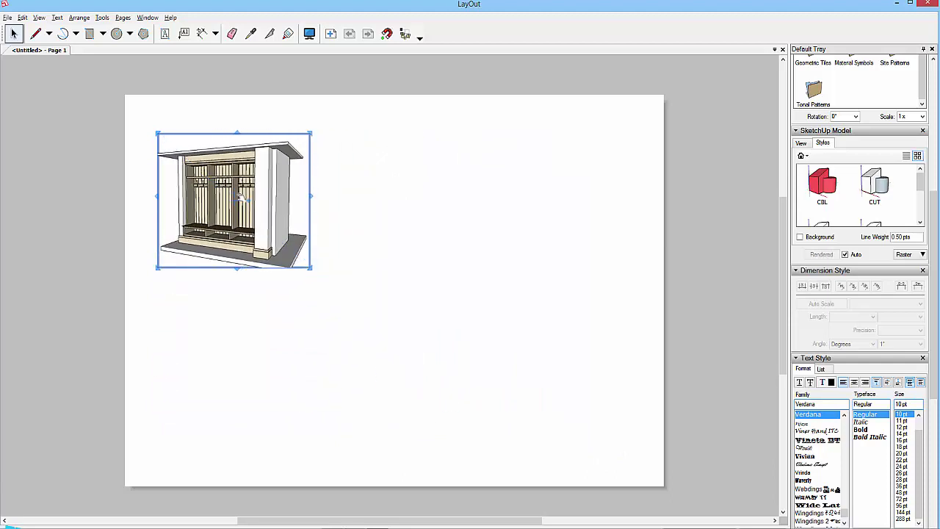
{"action": "left_click", "coordinate": [474, 200]}
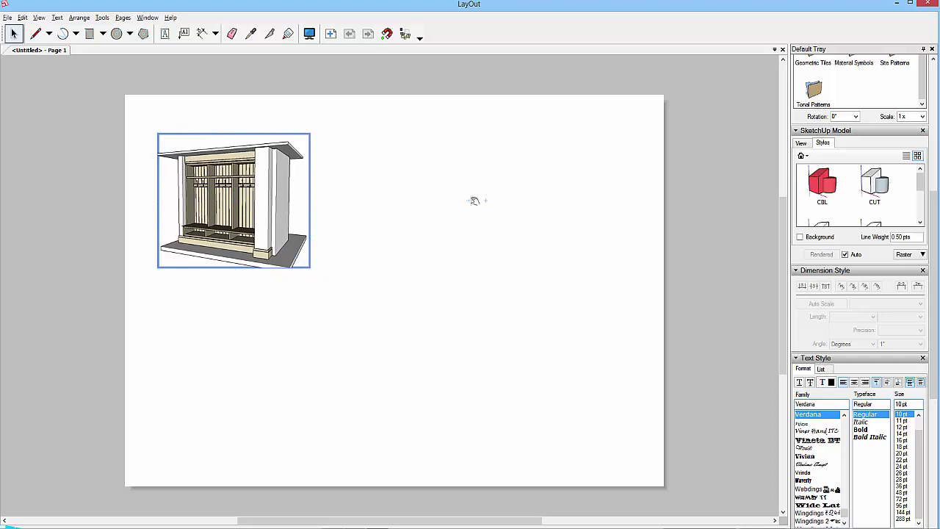
{"action": "left_click", "coordinate": [268, 171]}
{"action": "left_click_drag", "start_coordinate": [267, 198], "coordinate": [281, 175]}
{"action": "key", "text": "Escape"}
{"action": "mouse_move", "coordinate": [323, 269]}
{"action": "left_mouse_down"}
{"action": "mouse_move", "coordinate": [306, 302]}
{"action": "mouse_move", "coordinate": [336, 268]}
{"action": "left_mouse_up"}
- Move the viewport into the top-right corner and enlarge it leftward and downward
{"action": "left_click_drag", "start_coordinate": [232, 234], "coordinate": [566, 214]}
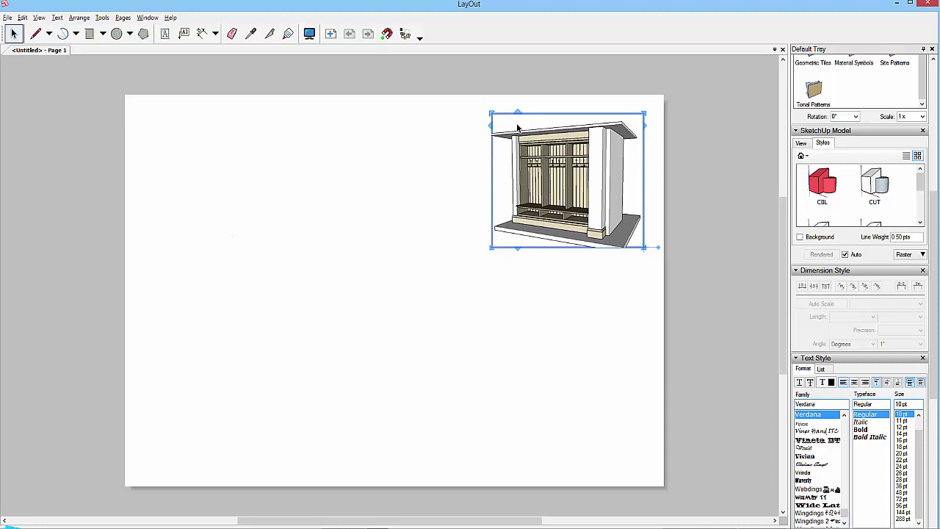
{"action": "mouse_move", "coordinate": [518, 129]}
{"action": "left_mouse_down"}
{"action": "mouse_move", "coordinate": [539, 125]}
{"action": "mouse_move", "coordinate": [430, 160]}
{"action": "mouse_move", "coordinate": [458, 129]}
{"action": "mouse_move", "coordinate": [527, 149]}
{"action": "mouse_move", "coordinate": [522, 120]}
{"action": "left_mouse_up"}
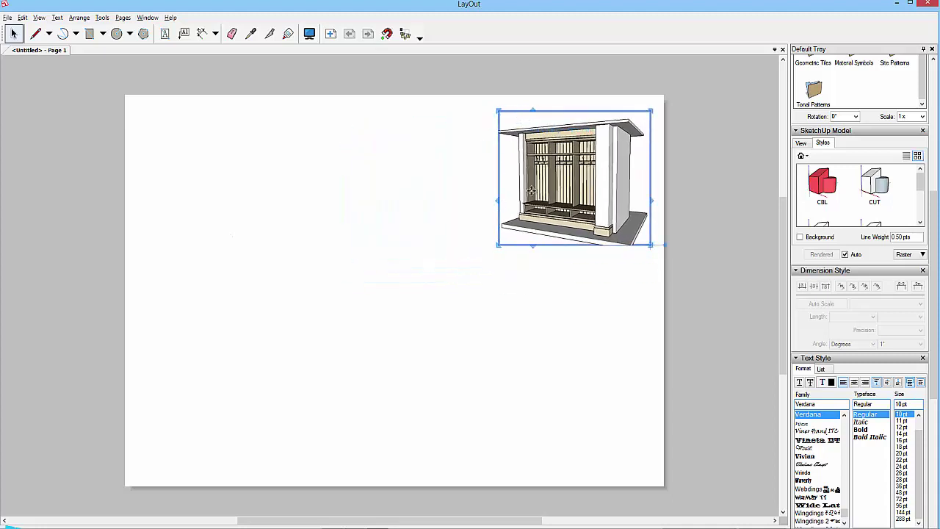
{"action": "left_click", "coordinate": [525, 355]}
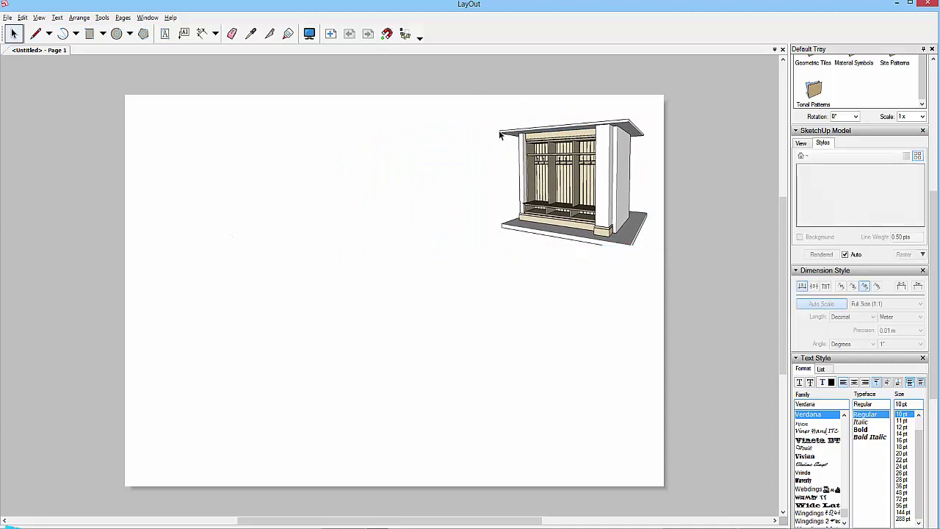
{"action": "left_click", "coordinate": [501, 136]}
{"action": "left_click_drag", "start_coordinate": [497, 165], "coordinate": [448, 162]}
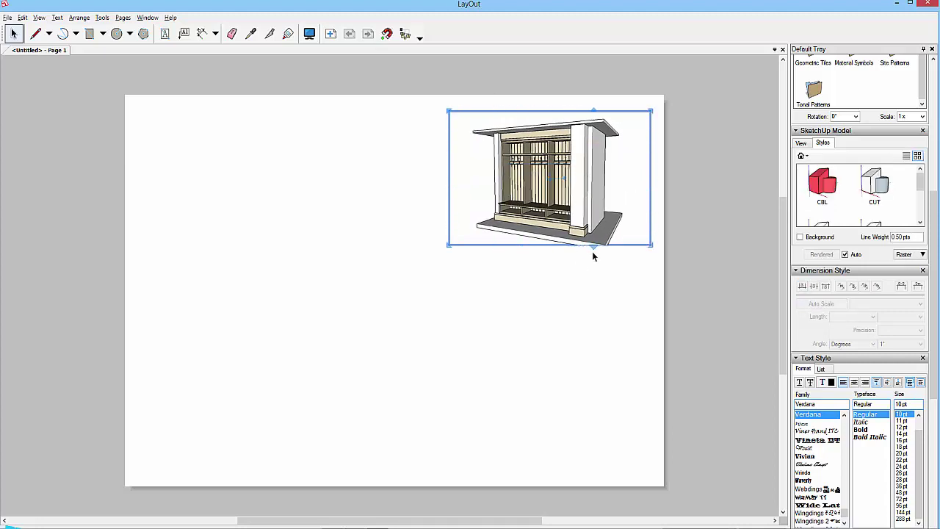
{"action": "mouse_move", "coordinate": [594, 248]}
{"action": "left_mouse_down"}
{"action": "mouse_move", "coordinate": [593, 286]}
{"action": "mouse_move", "coordinate": [586, 228]}
{"action": "mouse_move", "coordinate": [592, 303]}
{"action": "mouse_move", "coordinate": [583, 230]}
{"action": "mouse_move", "coordinate": [590, 282]}
{"action": "mouse_move", "coordinate": [588, 245]}
{"action": "left_mouse_up"}
- Enable Preserve Scale on Resize and extend the frame downward, keeping 1:45.4228
{"action": "left_click", "coordinate": [802, 143]}
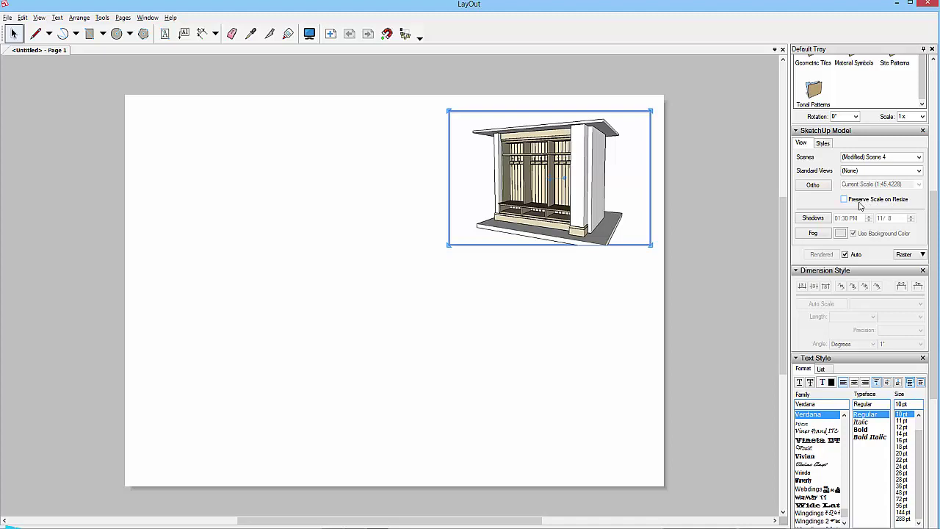
{"action": "left_click", "coordinate": [845, 200]}
{"action": "left_click_drag", "start_coordinate": [618, 245], "coordinate": [620, 262]}
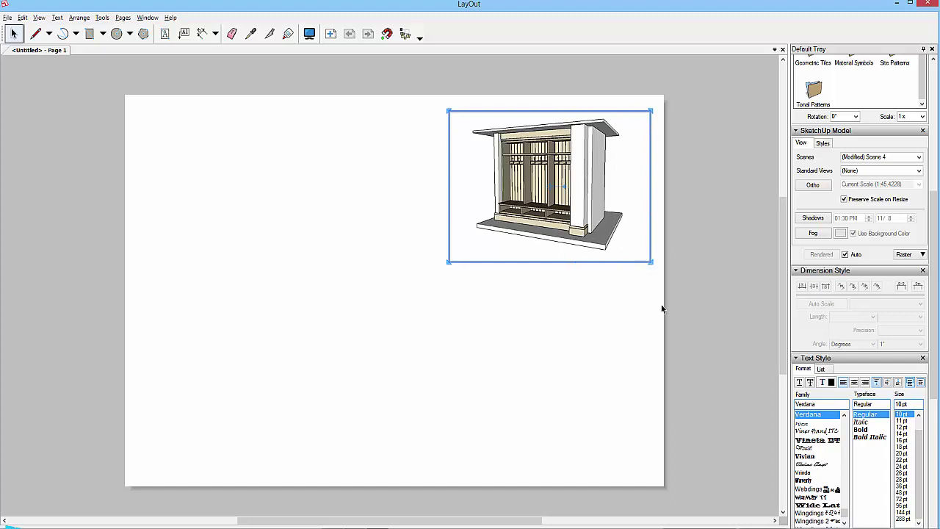
{"action": "left_click", "coordinate": [703, 257]}
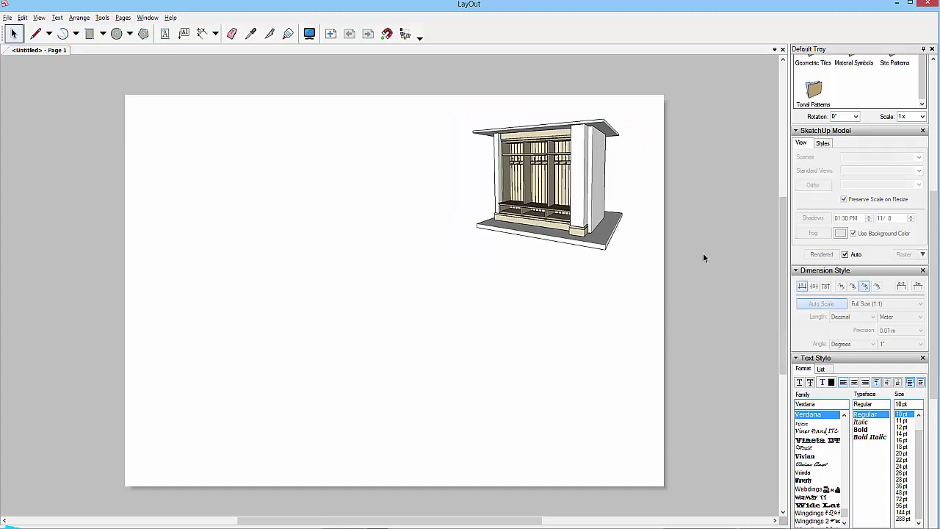
{"action": "left_click", "coordinate": [559, 182]}
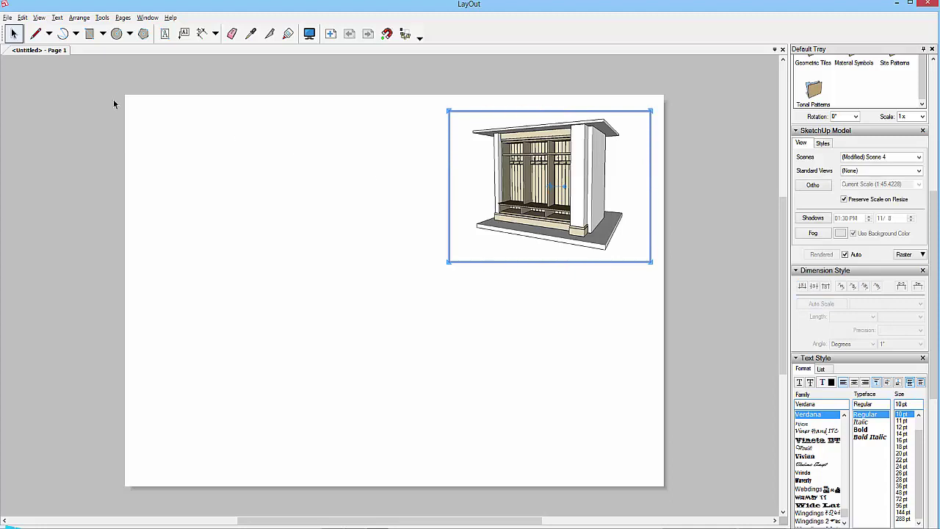
- Ctrl-drag two copies of the perspective viewport onto the left half, one above the other
{"action": "mouse_move", "coordinate": [545, 149]}
{"action": "left_mouse_down"}
{"action": "mouse_move", "coordinate": [248, 150]}
{"action": "mouse_move", "coordinate": [251, 325]}
{"action": "left_mouse_up"}
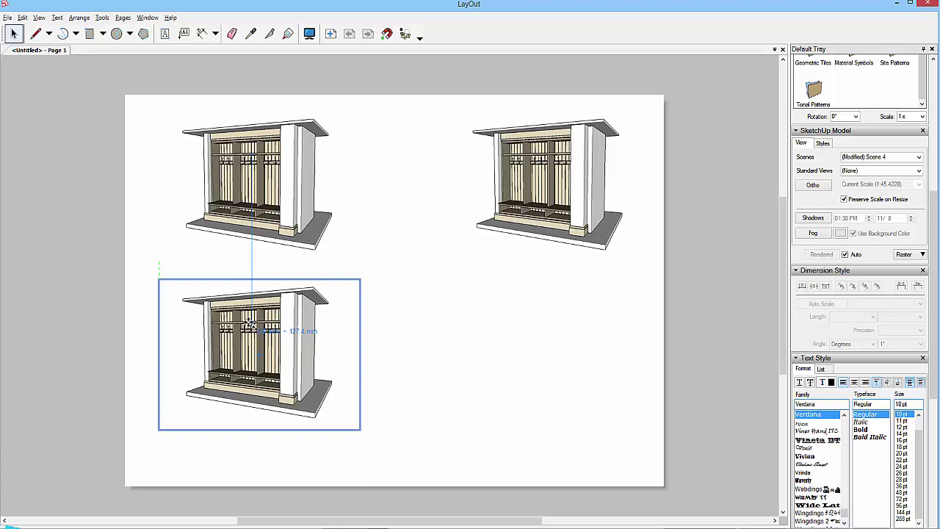
{"action": "left_click_drag", "start_coordinate": [251, 325], "coordinate": [251, 325], "text": "ctrl"}
{"action": "left_click", "coordinate": [490, 337]}
{"action": "left_click", "coordinate": [277, 165]}
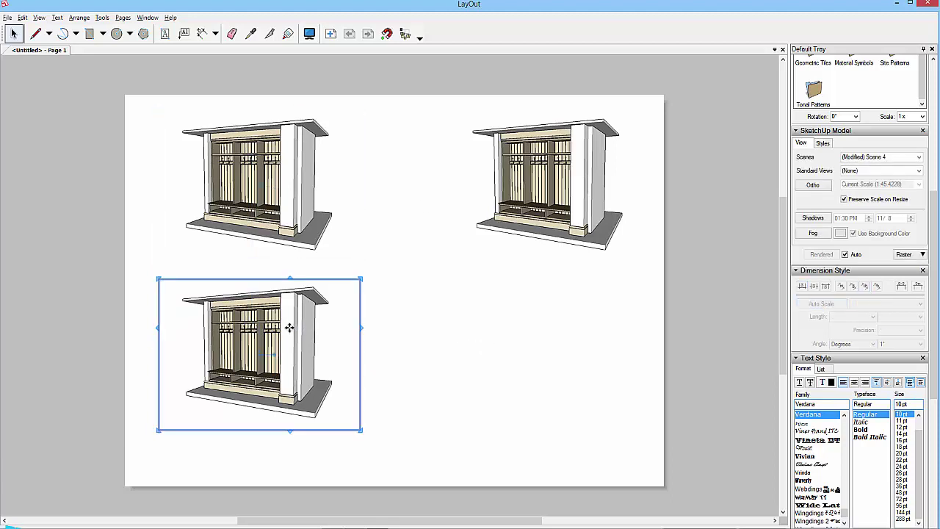
- Set the top-left copy to Scene 2 in orthographic projection at 1:20 scale
{"action": "left_click", "coordinate": [297, 192]}
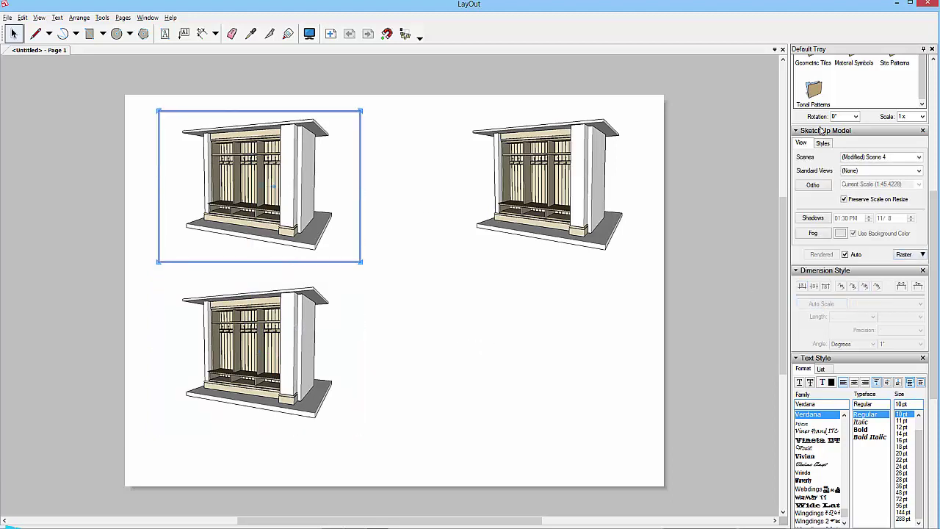
{"action": "left_click", "coordinate": [919, 157]}
{"action": "left_click", "coordinate": [865, 181]}
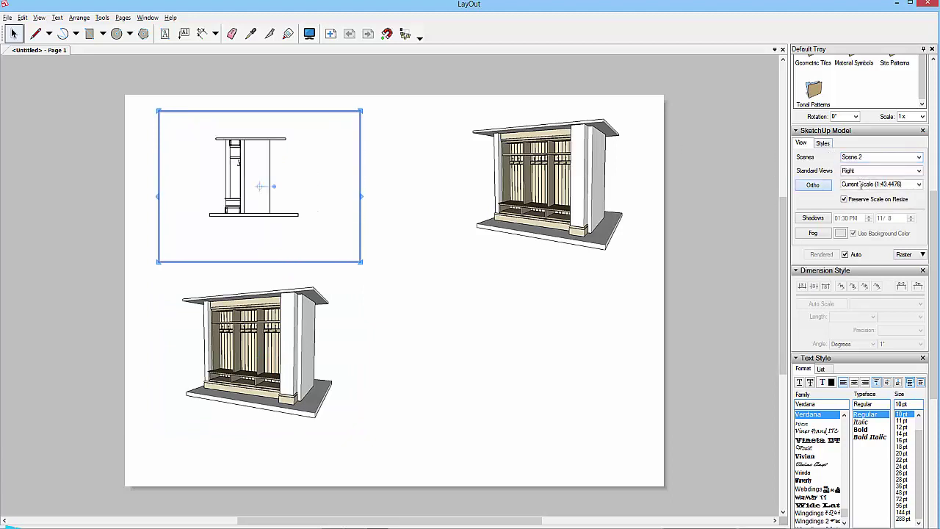
{"action": "left_click", "coordinate": [813, 185]}
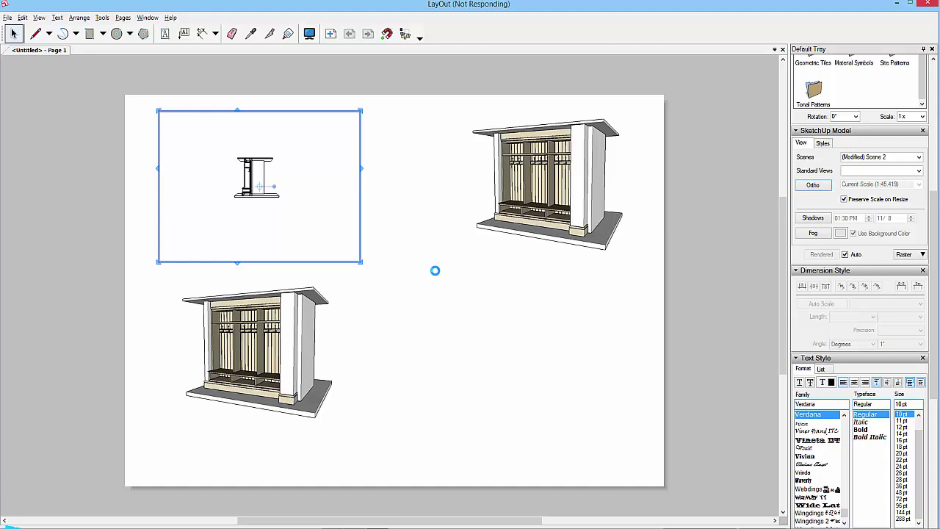
{"action": "left_click", "coordinate": [813, 185]}
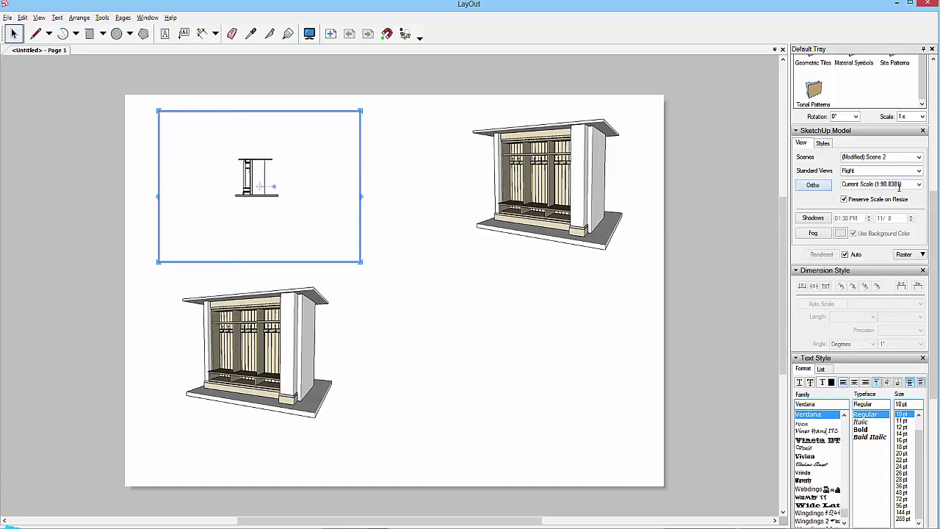
{"action": "left_click", "coordinate": [919, 185]}
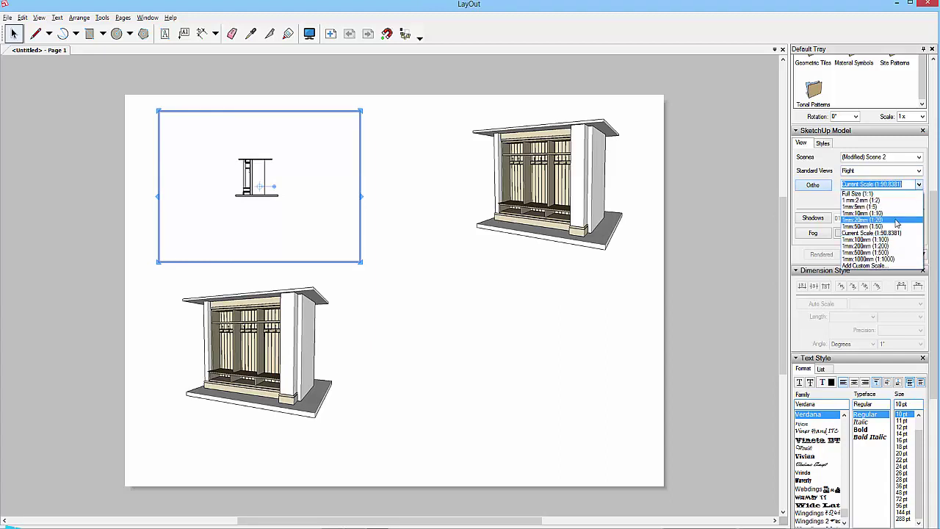
{"action": "left_click", "coordinate": [891, 221]}
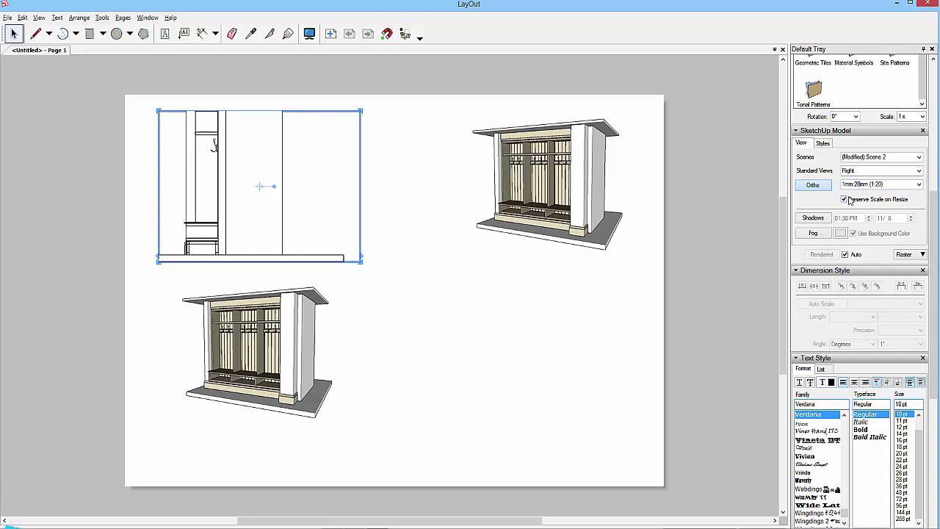
- Enlarge the side view's frame at its bottom, left and top edges
{"action": "mouse_move", "coordinate": [361, 261]}
{"action": "left_mouse_down"}
{"action": "mouse_move", "coordinate": [359, 310]}
{"action": "mouse_move", "coordinate": [357, 279]}
{"action": "left_mouse_up"}
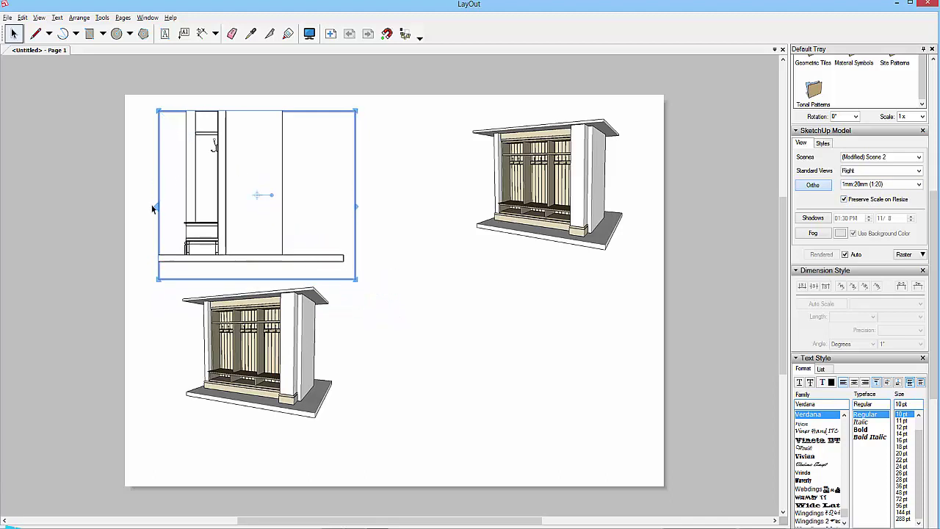
{"action": "left_click_drag", "start_coordinate": [157, 204], "coordinate": [140, 203]}
{"action": "left_click_drag", "start_coordinate": [263, 110], "coordinate": [266, 95]}
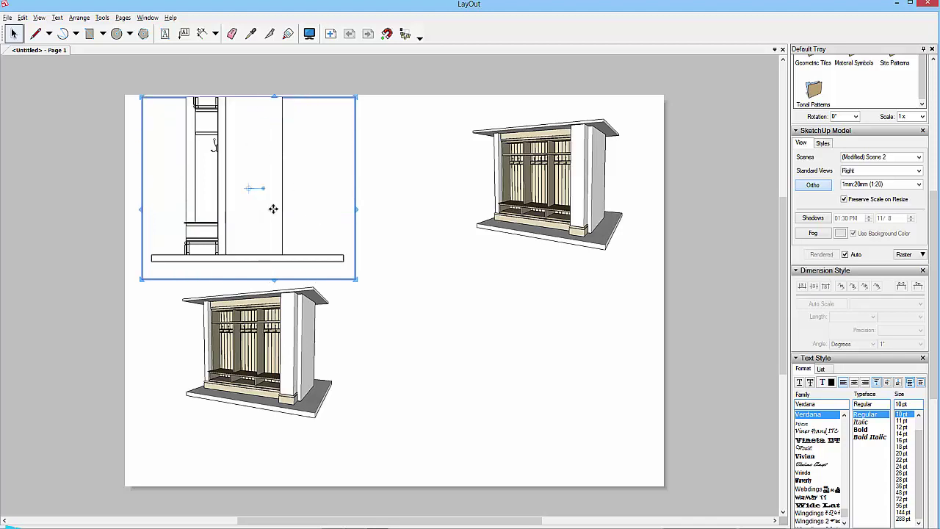
{"action": "left_click_drag", "start_coordinate": [275, 209], "coordinate": [279, 253]}
{"action": "left_click_drag", "start_coordinate": [278, 135], "coordinate": [278, 112]}
{"action": "left_click", "coordinate": [367, 238]}
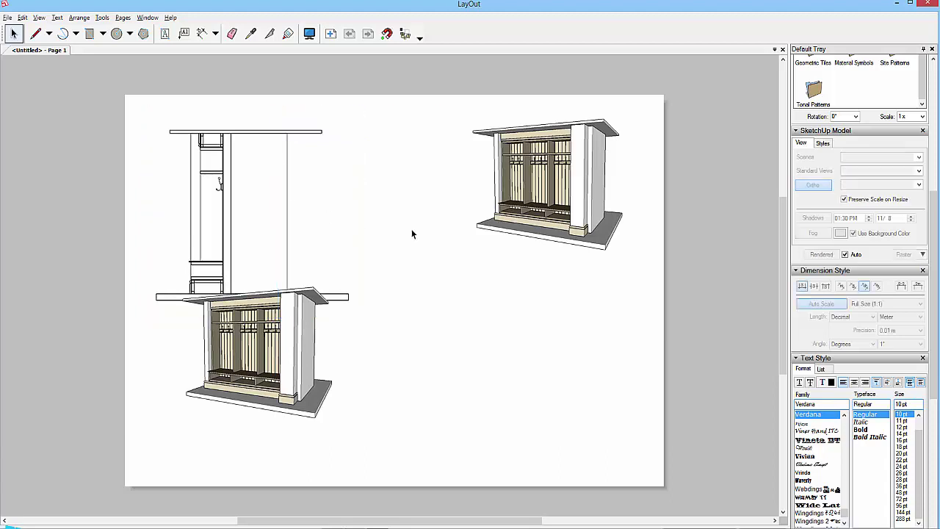
- Move the lower perspective right, shift the side view down, and crop its right and left edges
{"action": "left_click_drag", "start_coordinate": [272, 328], "coordinate": [576, 338]}
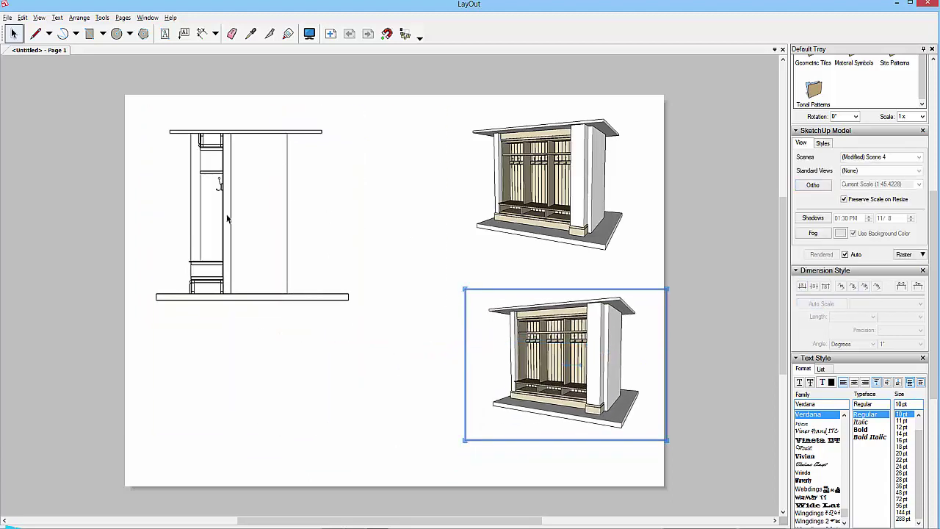
{"action": "left_click", "coordinate": [227, 214]}
{"action": "left_click_drag", "start_coordinate": [226, 214], "coordinate": [254, 332]}
{"action": "left_click_drag", "start_coordinate": [364, 325], "coordinate": [254, 325]}
{"action": "left_click", "coordinate": [286, 332]}
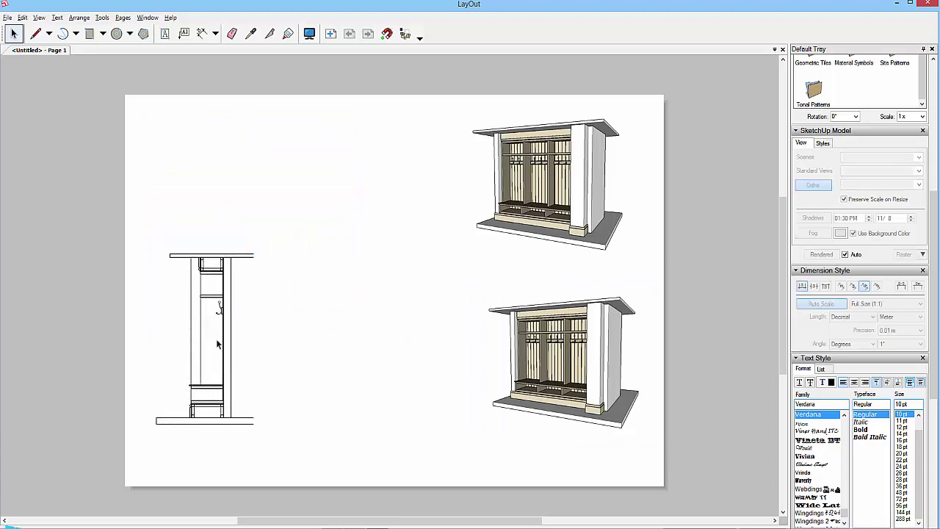
{"action": "left_click", "coordinate": [168, 352]}
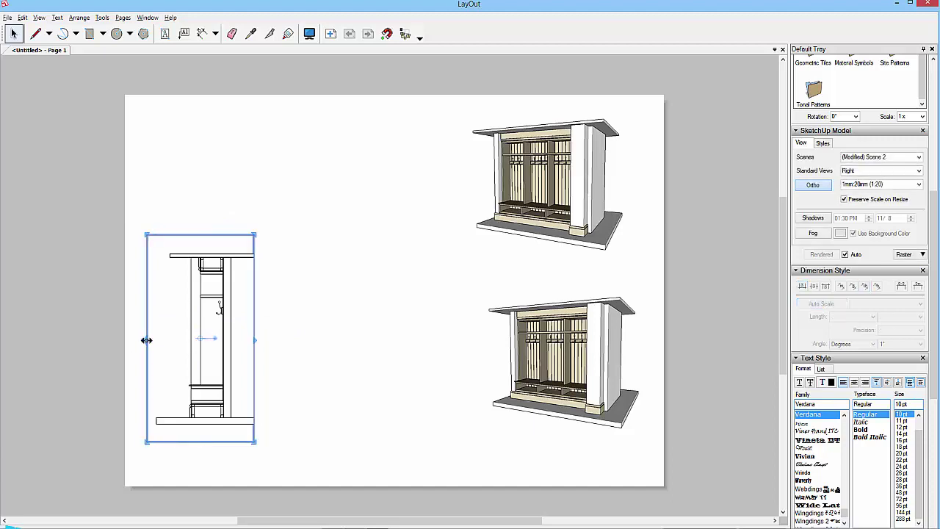
{"action": "left_click_drag", "start_coordinate": [149, 340], "coordinate": [174, 340]}
{"action": "left_click", "coordinate": [338, 346]}
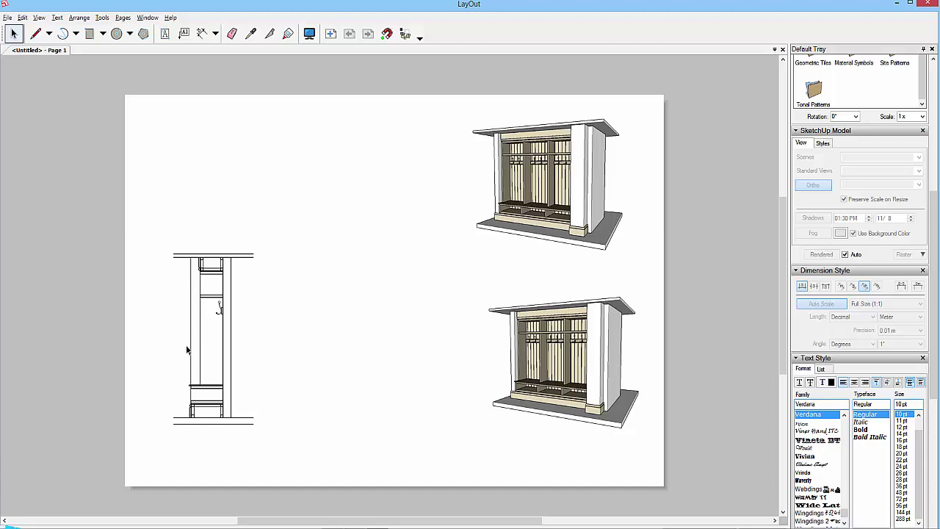
- Move the lower perspective left and set it to Scene 3 at 1:20 scale
{"action": "left_click", "coordinate": [584, 346]}
{"action": "left_click_drag", "start_coordinate": [585, 346], "coordinate": [387, 328]}
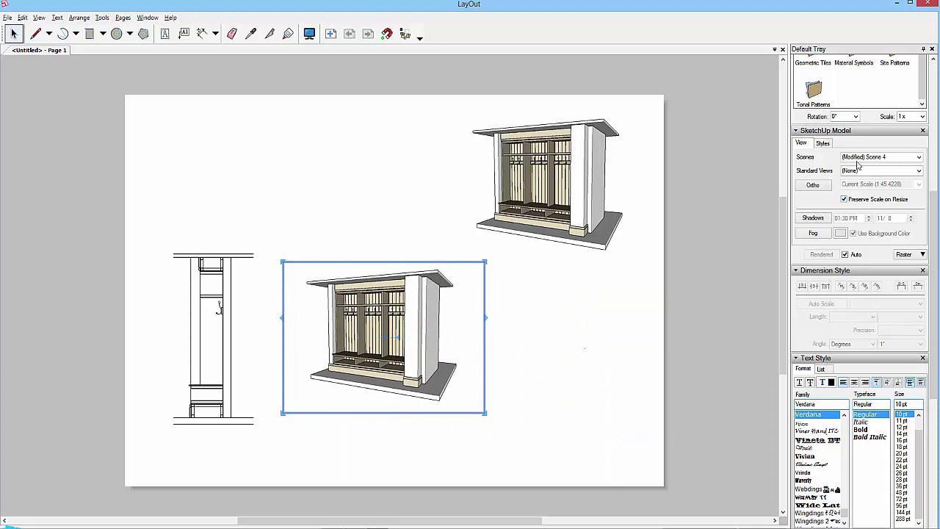
{"action": "left_click", "coordinate": [910, 156]}
{"action": "left_click", "coordinate": [864, 187]}
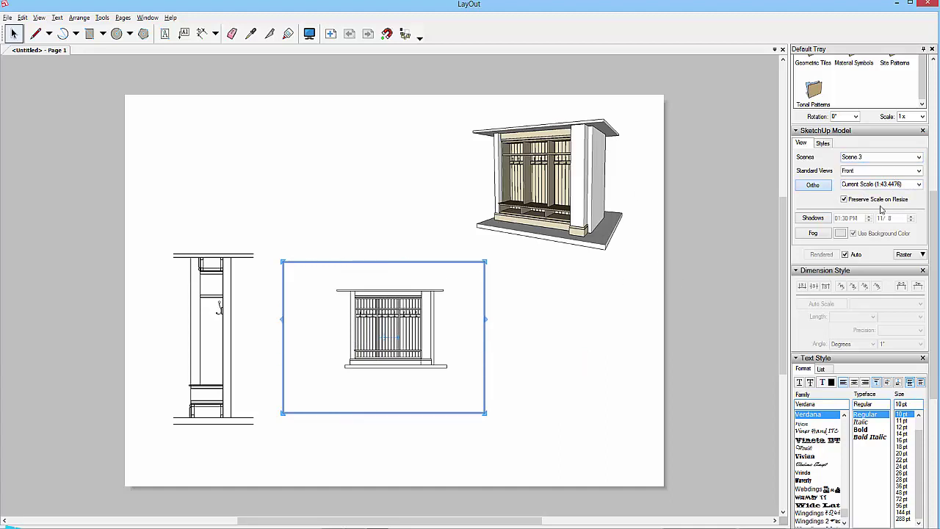
{"action": "left_click", "coordinate": [910, 187]}
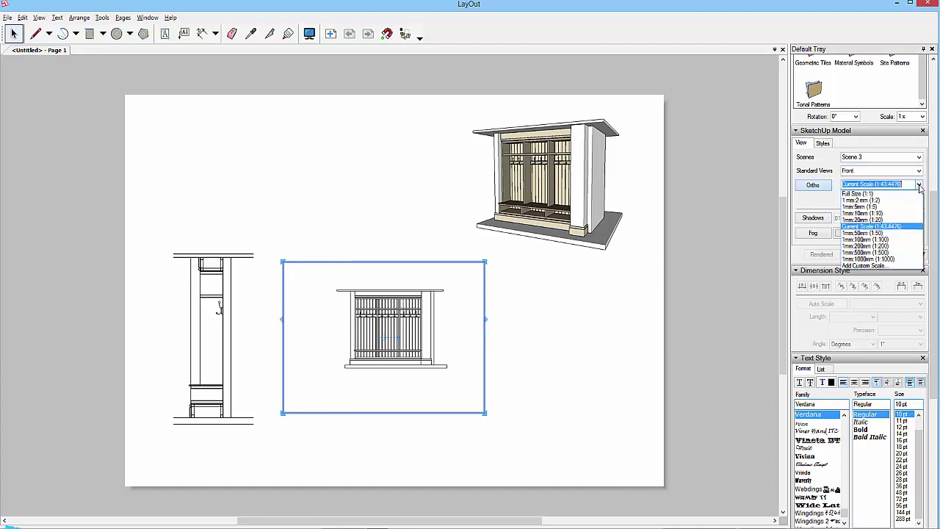
{"action": "left_click", "coordinate": [888, 224]}
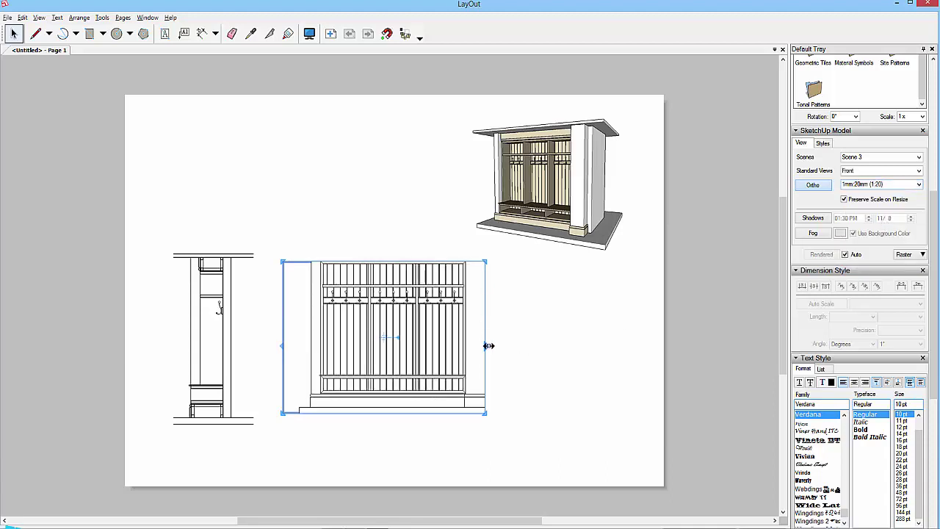
- Resize the front elevation frame and align it beside the side section along the floor
{"action": "left_click_drag", "start_coordinate": [487, 345], "coordinate": [586, 347]}
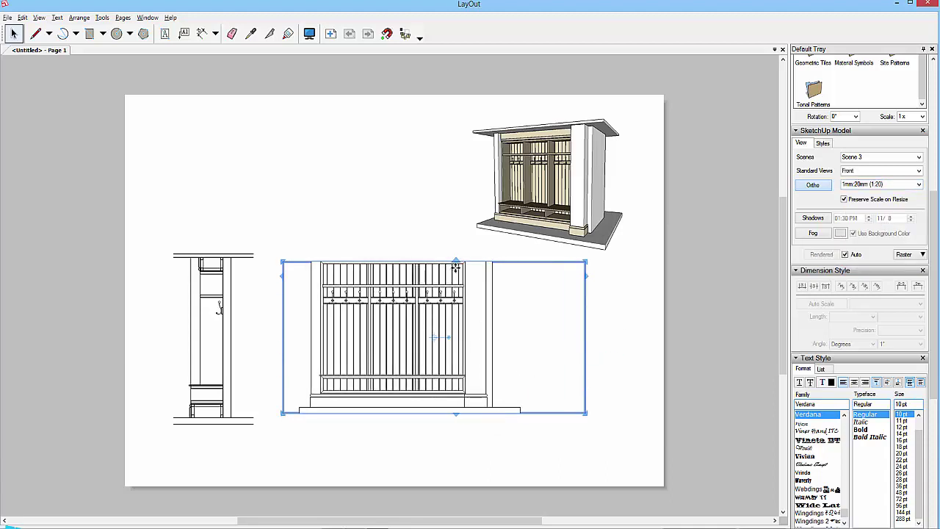
{"action": "left_click_drag", "start_coordinate": [458, 259], "coordinate": [461, 238]}
{"action": "left_click_drag", "start_coordinate": [480, 416], "coordinate": [481, 430]}
{"action": "left_click_drag", "start_coordinate": [421, 332], "coordinate": [421, 351]}
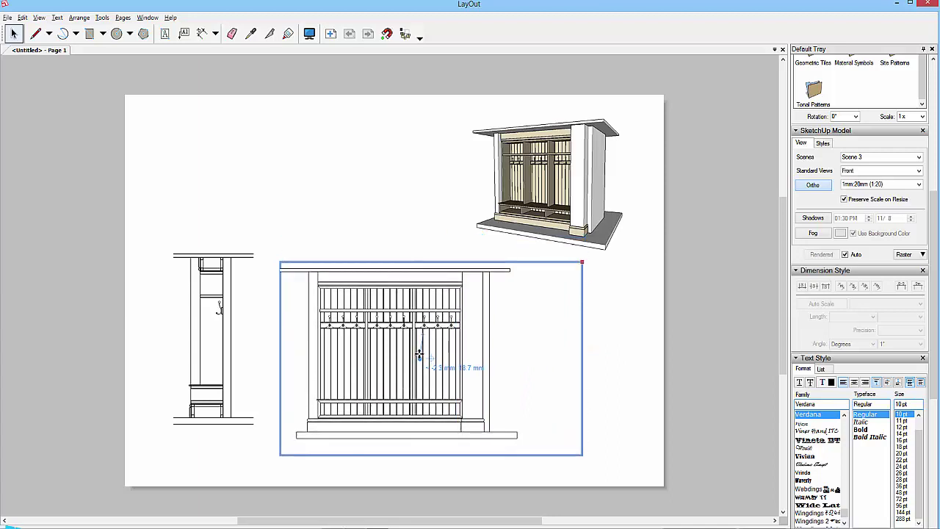
{"action": "left_click_drag", "start_coordinate": [298, 435], "coordinate": [306, 409]}
{"action": "scroll", "coordinate": [252, 420], "scroll_direction": "up", "scroll_amount": 8}
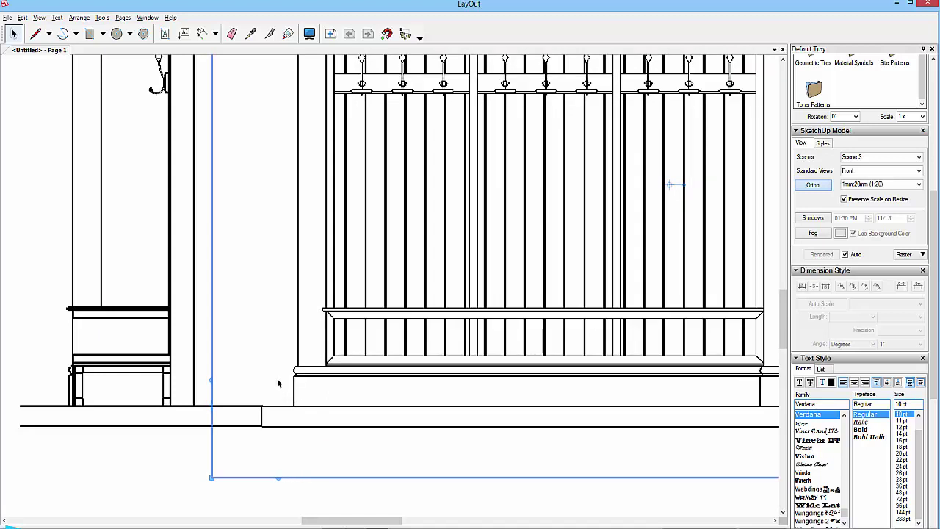
- Undo the stray upward move and nudge the front elevation viewport to the right
{"action": "left_click_drag", "start_coordinate": [277, 383], "coordinate": [278, 383]}
{"action": "key", "text": "ctrl+z"}
{"action": "key", "text": "Right"}
{"action": "key", "text": "Right"}
{"action": "key", "text": "Right"}
{"action": "key", "text": "Right"}
{"action": "key", "text": "Right"}
{"action": "key", "text": "Right"}
{"action": "key", "text": "Right"}
{"action": "key", "text": "Right"}
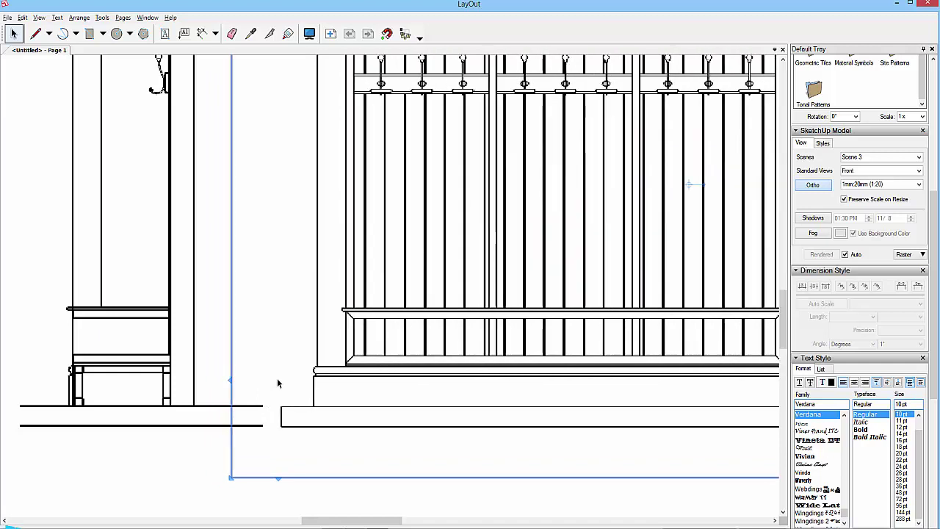
{"action": "key", "text": "Right"}
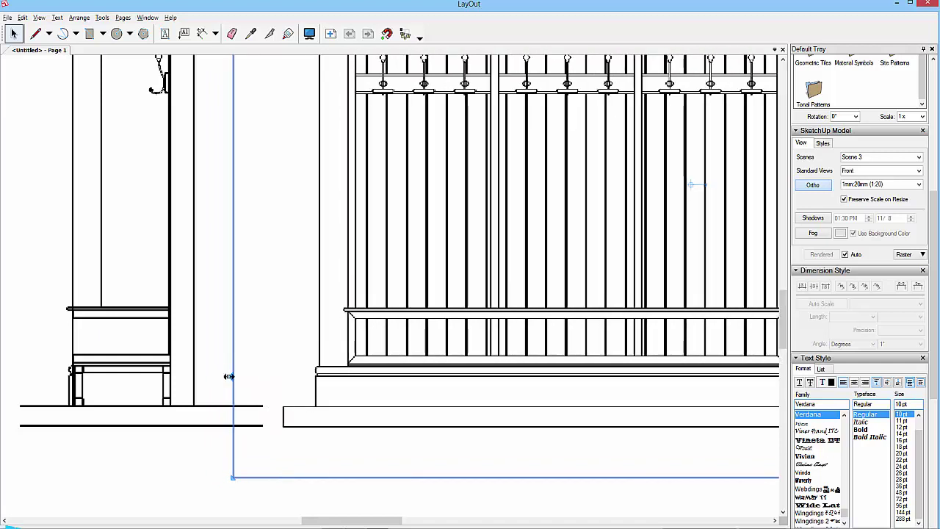
- Crop the front elevation's empty left and right margins, then nudge it slightly right
{"action": "left_click_drag", "start_coordinate": [229, 377], "coordinate": [287, 379]}
{"action": "scroll", "coordinate": [288, 378], "scroll_direction": "down", "scroll_amount": 4}
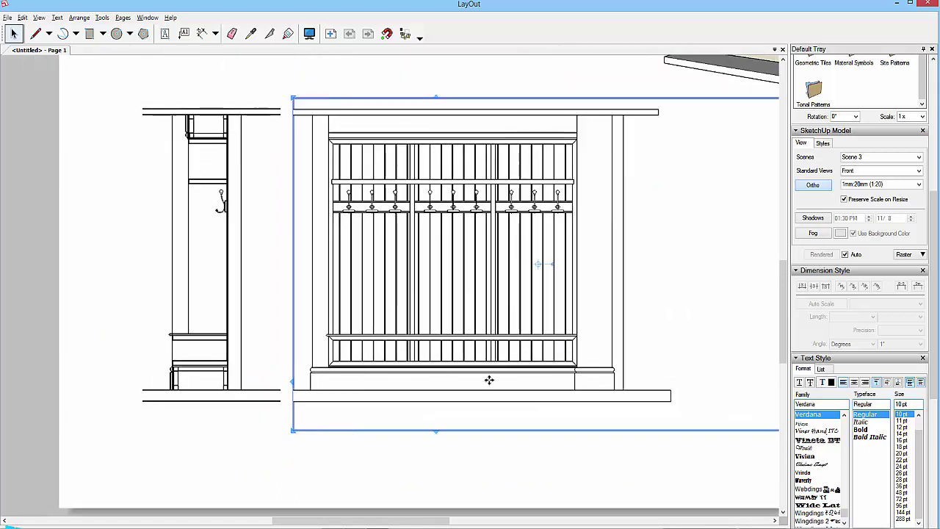
{"action": "scroll", "coordinate": [552, 372], "scroll_direction": "down", "scroll_amount": 1}
{"action": "left_click_drag", "start_coordinate": [755, 323], "coordinate": [636, 316]}
{"action": "left_click", "coordinate": [695, 330]}
{"action": "left_click", "coordinate": [395, 373]}
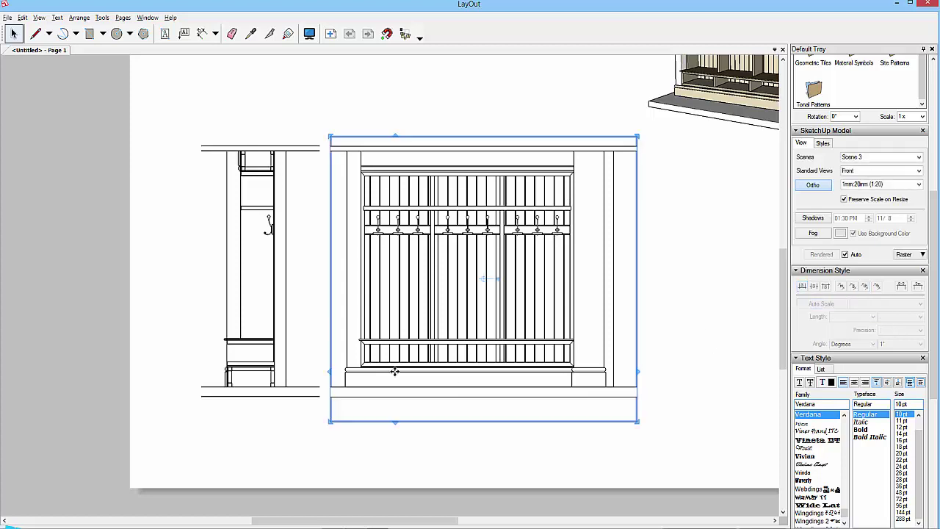
{"action": "key", "text": "Right"}
{"action": "key", "text": "Right"}
{"action": "key", "text": "Right"}
{"action": "key", "text": "Right"}
{"action": "left_click", "coordinate": [418, 435]}
{"action": "scroll", "coordinate": [418, 412], "scroll_direction": "down", "scroll_amount": 3}
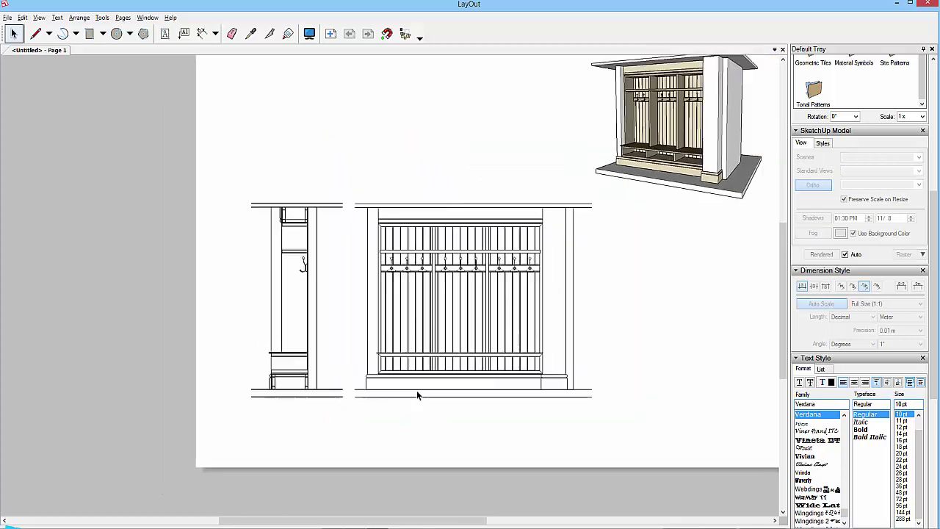
- Copy the perspective viewport to the page's top left and switch it to Scene 5
{"action": "left_click", "coordinate": [627, 153]}
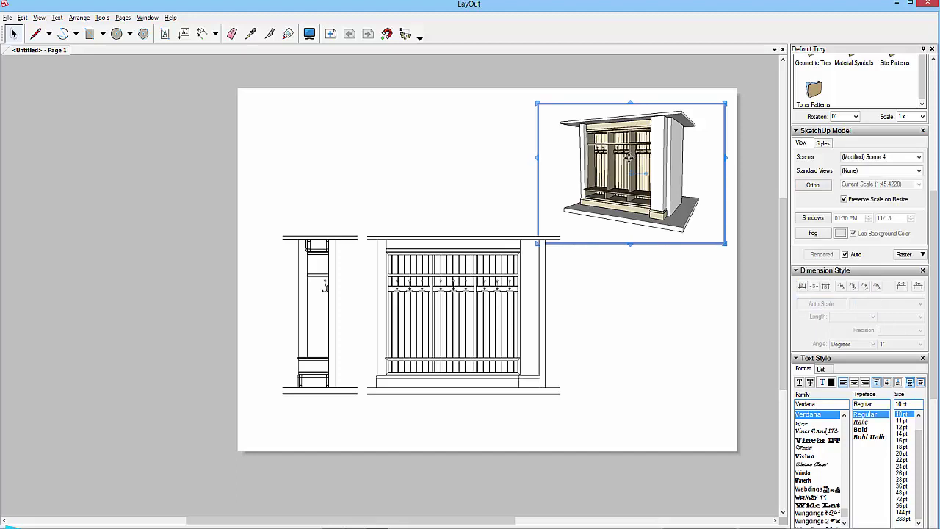
{"action": "left_click_drag", "start_coordinate": [629, 158], "coordinate": [350, 153], "text": "ctrl"}
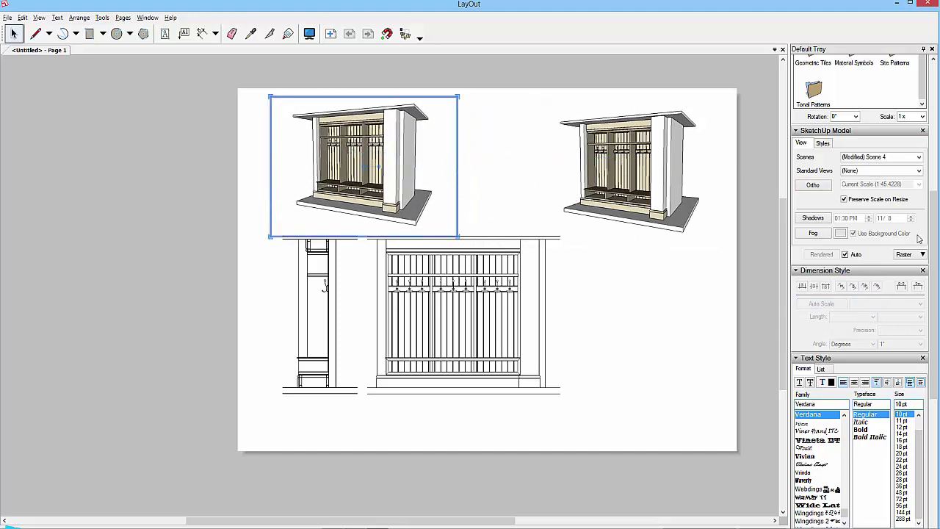
{"action": "left_click", "coordinate": [919, 157]}
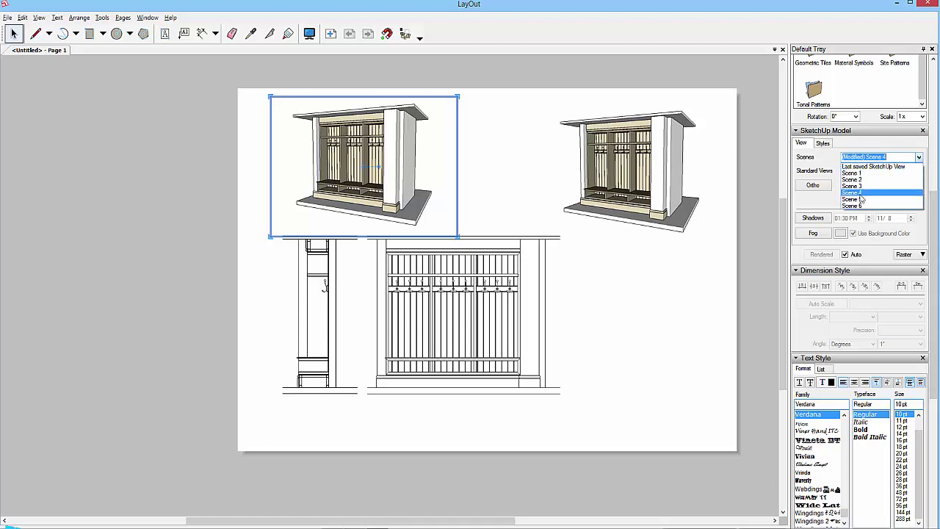
{"action": "left_click", "coordinate": [852, 199]}
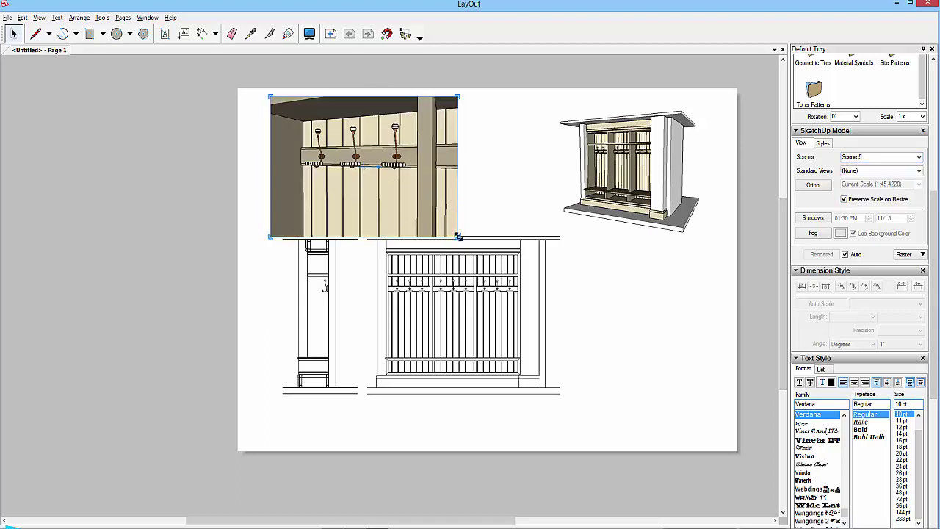
- Shrink the Scene 5 hook viewport and crop a little off its left side
{"action": "left_click_drag", "start_coordinate": [456, 236], "coordinate": [425, 183]}
{"action": "left_click_drag", "start_coordinate": [269, 94], "coordinate": [282, 95]}
{"action": "left_click", "coordinate": [478, 165]}
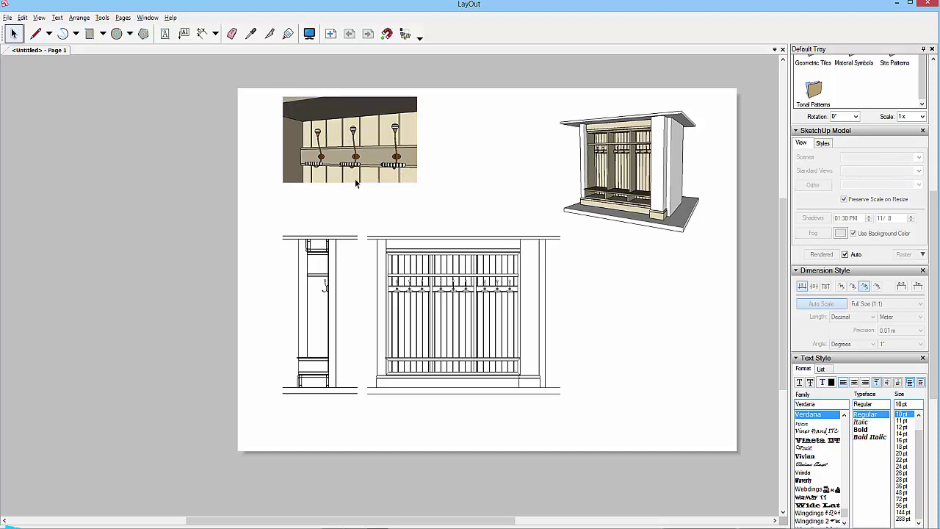
- Orbit and zoom the hook viewport's 3D view in close on a single hook
{"action": "double_click", "coordinate": [339, 141]}
{"action": "mouse_move", "coordinate": [340, 141]}
{"action": "left_mouse_down"}
{"action": "mouse_move", "coordinate": [354, 176]}
{"action": "mouse_move", "coordinate": [378, 119]}
{"action": "mouse_move", "coordinate": [447, 130]}
{"action": "mouse_move", "coordinate": [348, 134]}
{"action": "mouse_move", "coordinate": [314, 156]}
{"action": "mouse_move", "coordinate": [357, 156]}
{"action": "left_mouse_up"}
{"action": "scroll", "coordinate": [344, 137], "scroll_direction": "up", "scroll_amount": 3}
{"action": "scroll", "coordinate": [338, 136], "scroll_direction": "up", "scroll_amount": 2}
{"action": "scroll", "coordinate": [316, 158], "scroll_direction": "up", "scroll_amount": 2}
{"action": "scroll", "coordinate": [356, 156], "scroll_direction": "up", "scroll_amount": 2}
{"action": "scroll", "coordinate": [334, 147], "scroll_direction": "up", "scroll_amount": 3}
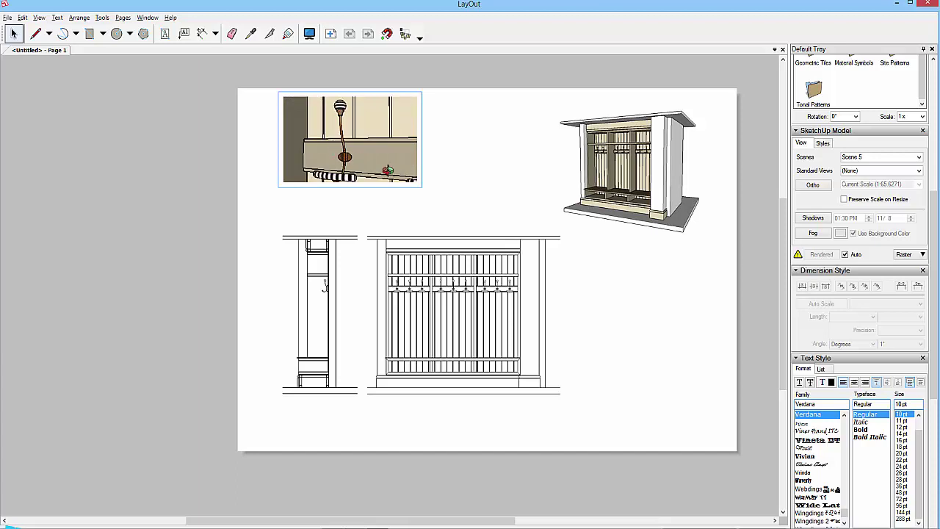
{"action": "left_click", "coordinate": [450, 190]}
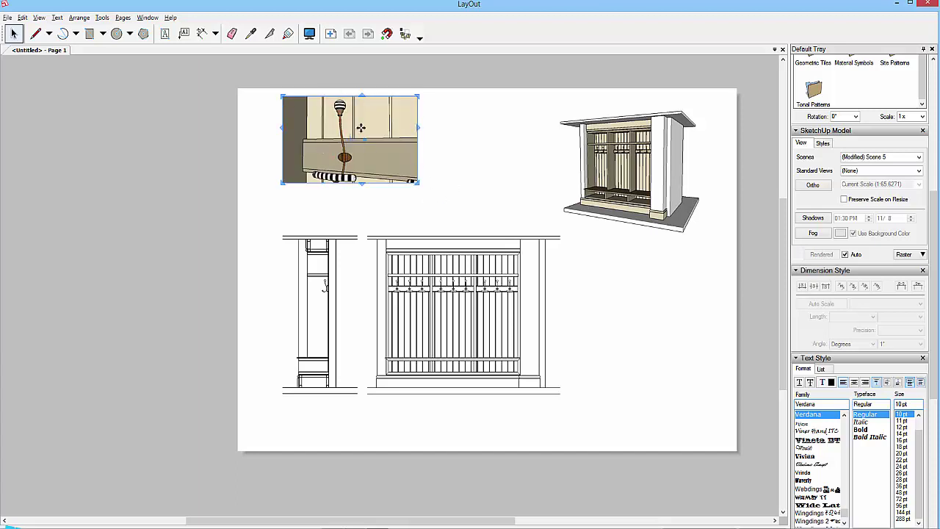
- With Preserve Scale on Resize enabled, make the hook viewport taller and narrower from both sides
{"action": "left_click", "coordinate": [845, 200]}
{"action": "left_click_drag", "start_coordinate": [363, 184], "coordinate": [364, 199]}
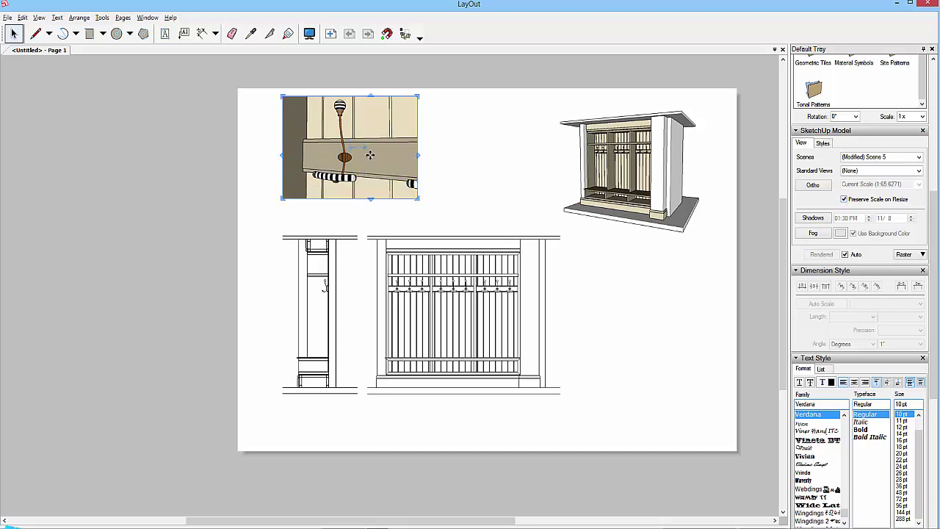
{"action": "left_click_drag", "start_coordinate": [421, 110], "coordinate": [383, 115]}
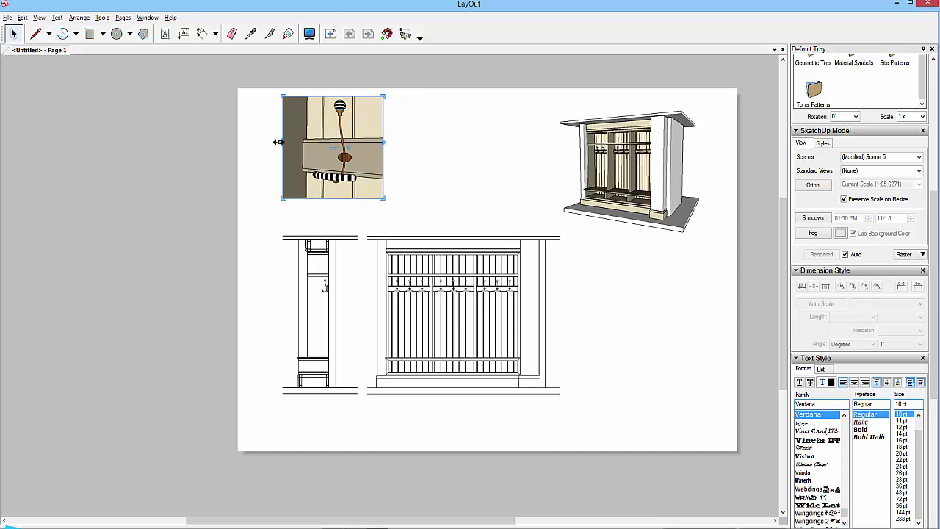
{"action": "left_click_drag", "start_coordinate": [282, 145], "coordinate": [291, 145]}
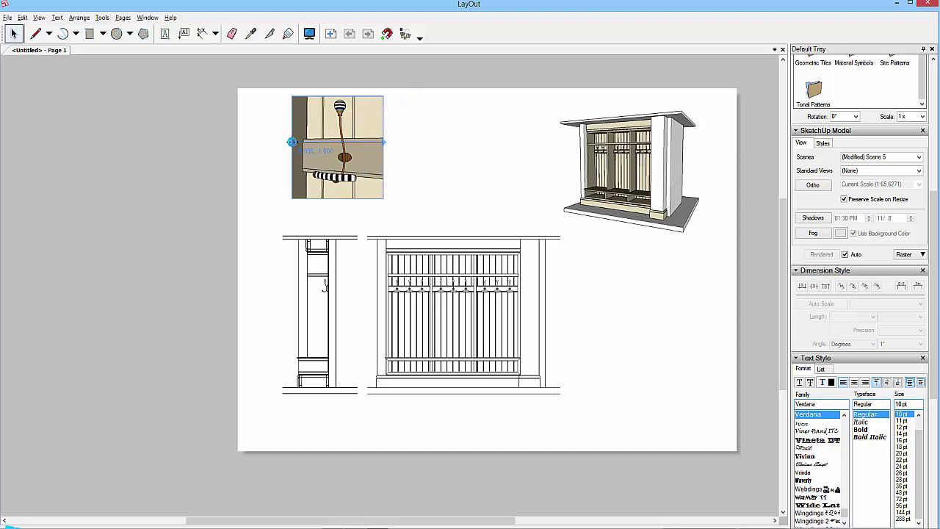
{"action": "left_click", "coordinate": [419, 182]}
{"action": "left_click", "coordinate": [471, 105]}
{"action": "left_click", "coordinate": [342, 142]}
{"action": "left_click", "coordinate": [398, 163]}
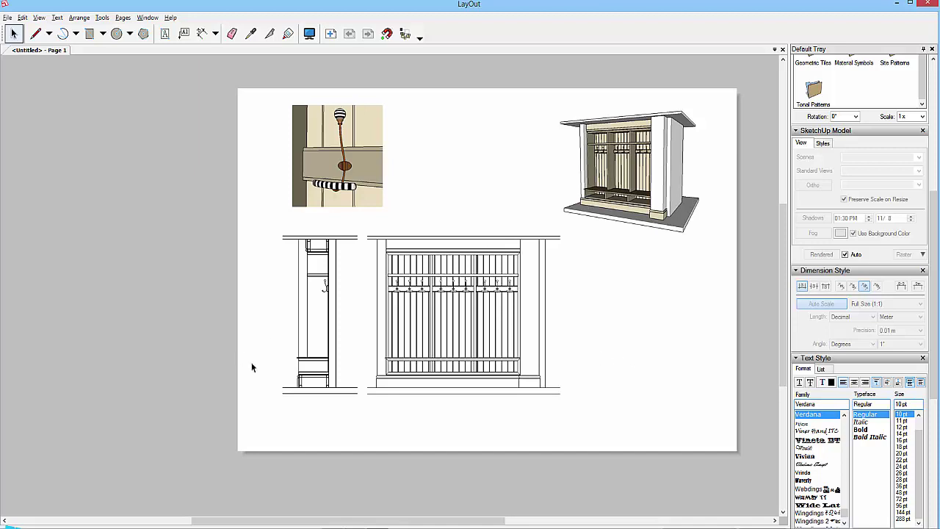
{"action": "scroll", "coordinate": [257, 363], "scroll_direction": "up", "scroll_amount": 1}
{"action": "scroll", "coordinate": [257, 363], "scroll_direction": "up", "scroll_amount": 6}
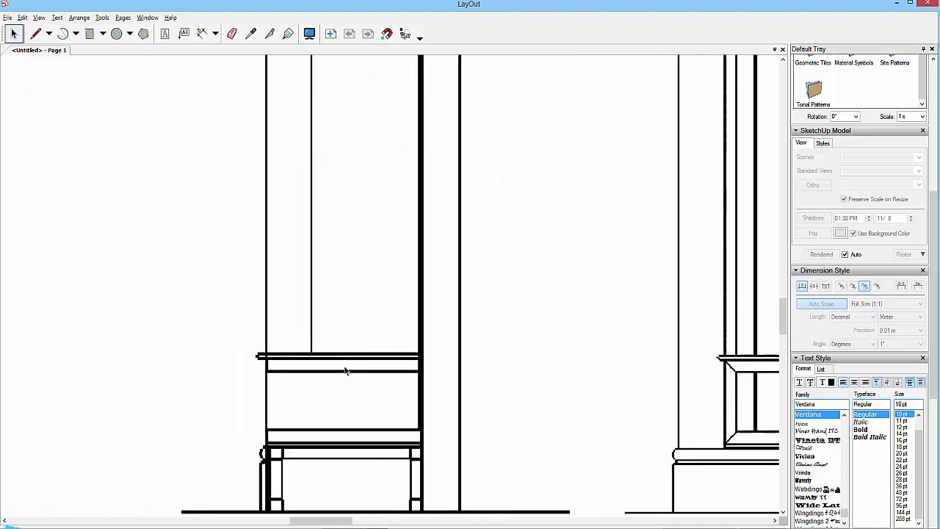
{"action": "middle_click_drag", "start_coordinate": [345, 371], "coordinate": [477, 294]}
{"action": "scroll", "coordinate": [455, 316], "scroll_direction": "up", "scroll_amount": 4}
{"action": "middle_click_drag", "start_coordinate": [446, 340], "coordinate": [452, 289]}
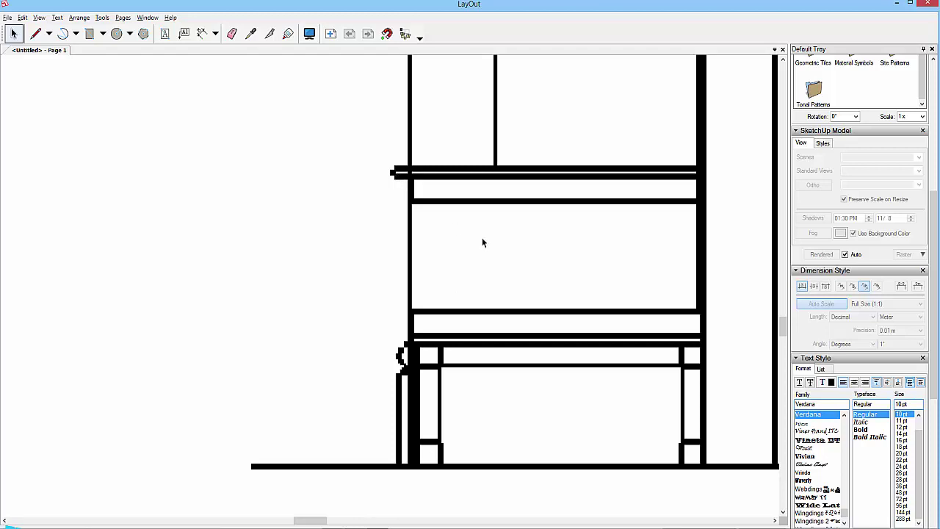
{"action": "scroll", "coordinate": [512, 299], "scroll_direction": "down", "scroll_amount": 5}
{"action": "scroll", "coordinate": [512, 298], "scroll_direction": "down", "scroll_amount": 2}
{"action": "middle_click_drag", "start_coordinate": [510, 272], "coordinate": [491, 341]}
{"action": "scroll", "coordinate": [492, 340], "scroll_direction": "down", "scroll_amount": 2}
{"action": "scroll", "coordinate": [534, 170], "scroll_direction": "up", "scroll_amount": 3}
{"action": "scroll", "coordinate": [534, 170], "scroll_direction": "up", "scroll_amount": 6}
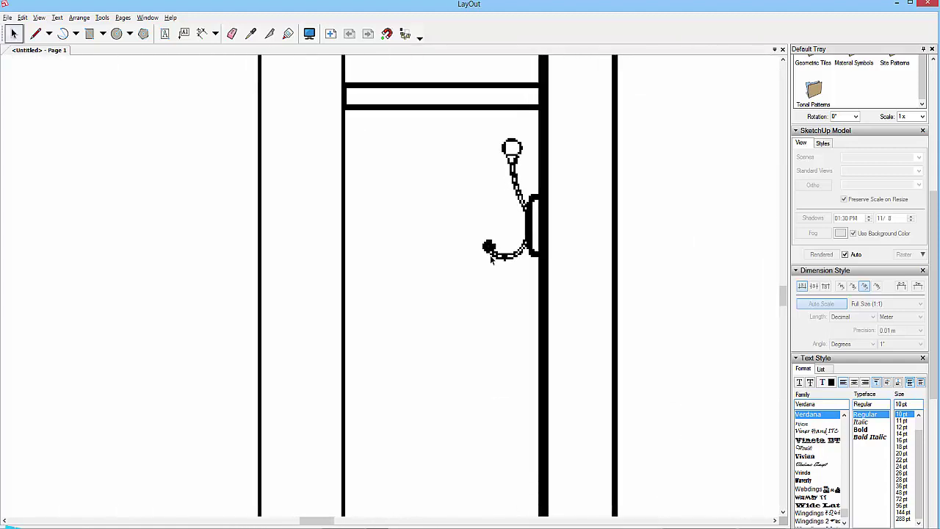
{"action": "scroll", "coordinate": [491, 259], "scroll_direction": "down", "scroll_amount": 4}
{"action": "scroll", "coordinate": [470, 266], "scroll_direction": "down", "scroll_amount": 5}
{"action": "scroll", "coordinate": [619, 295], "scroll_direction": "down", "scroll_amount": 2}
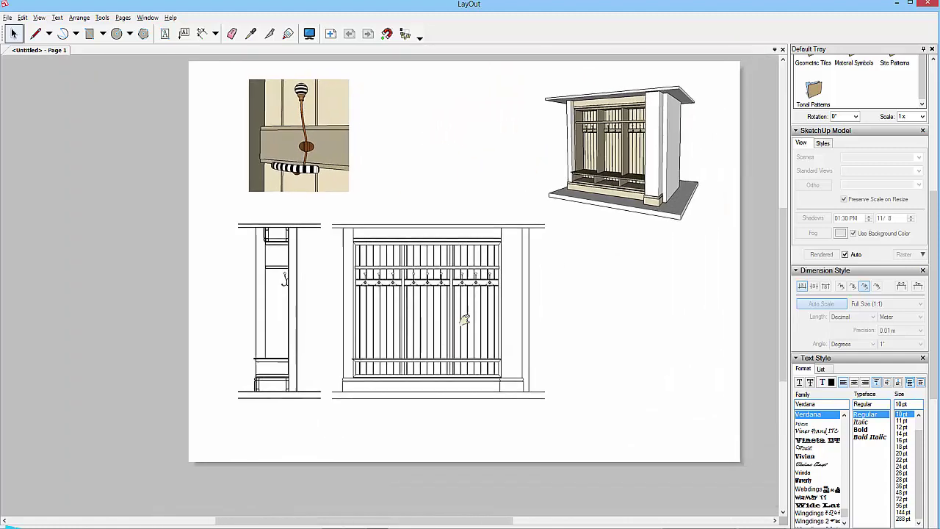